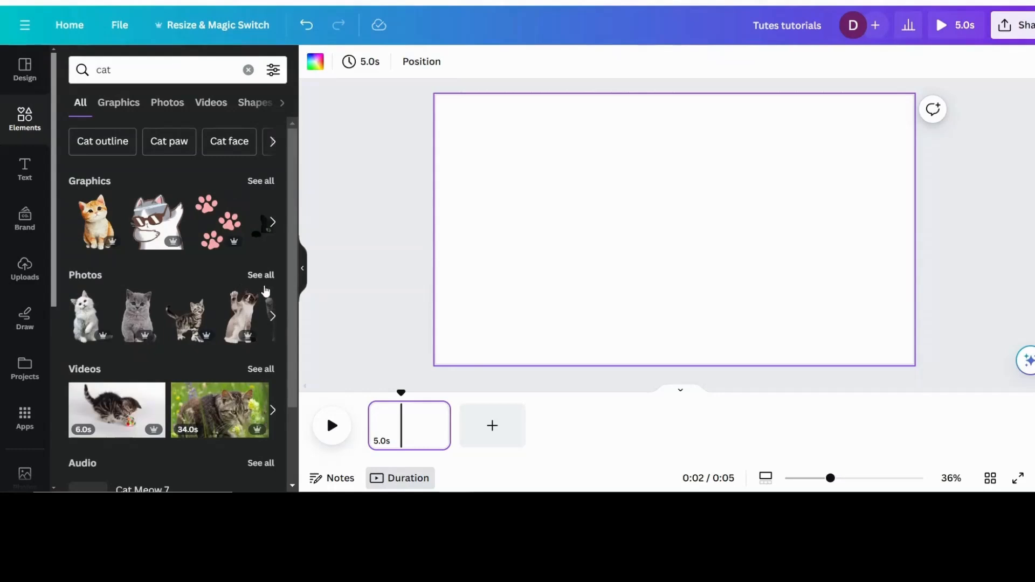
# Add the photo of the cat in sunglasses and trench coat from the photo results and open its photo editing options.
pyautogui.click(260, 275)
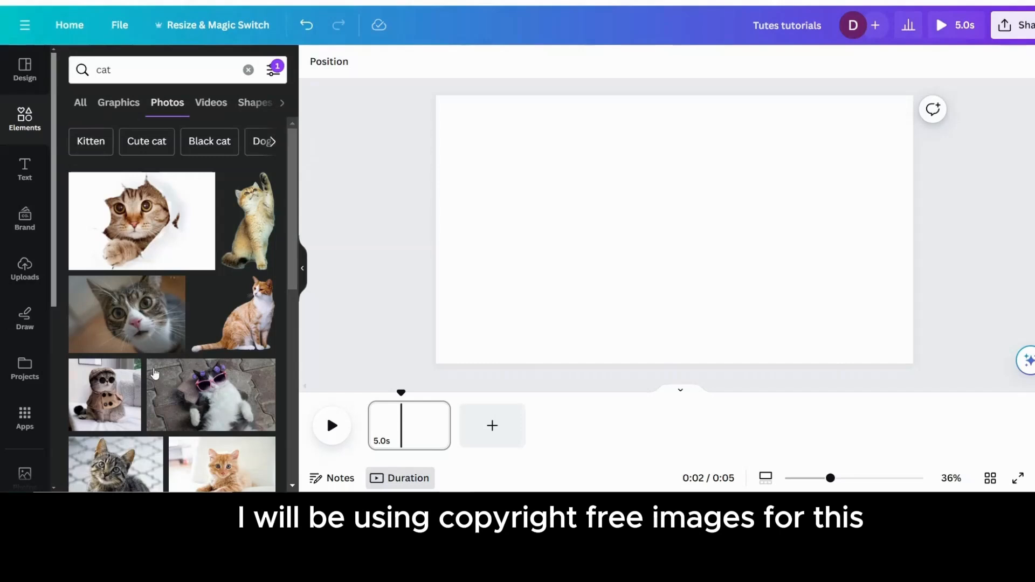
pyautogui.scroll(-1, 153, 371)
pyautogui.click(96, 329)
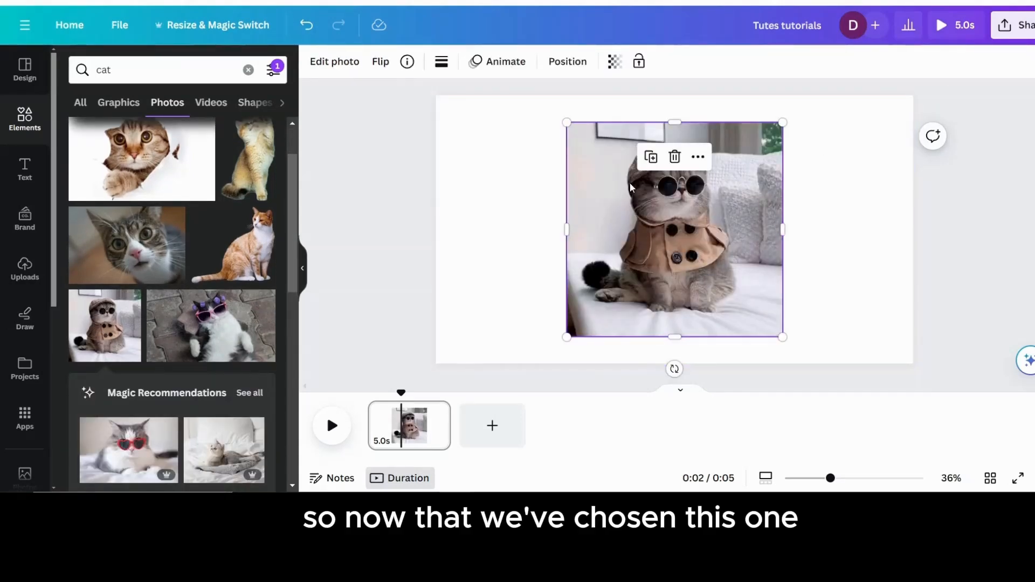
pyautogui.click(527, 189)
pyautogui.click(663, 234)
pyautogui.click(322, 69)
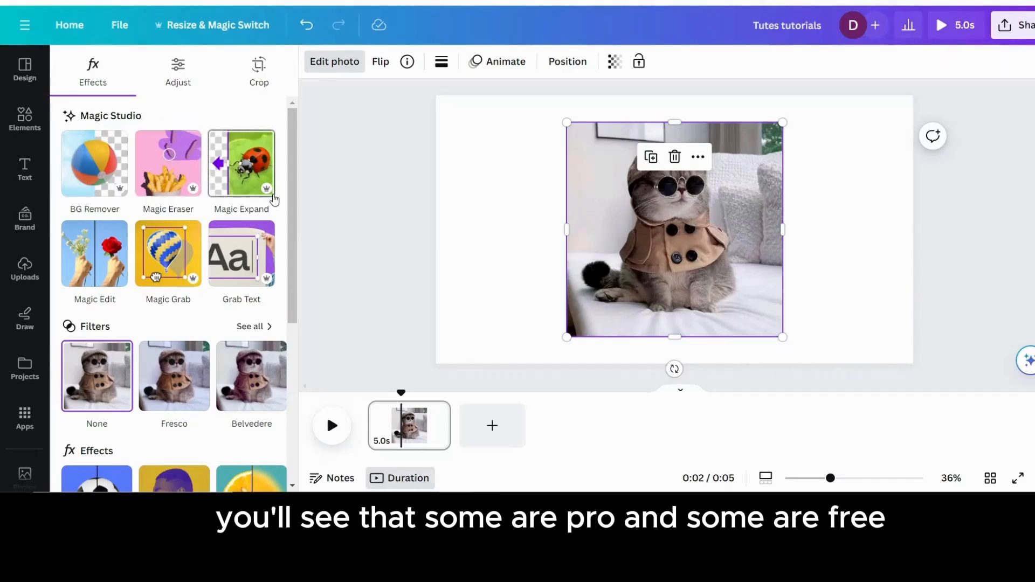
# Try BG Remover on the cat photo and undo the background removal.
pyautogui.click(94, 178)
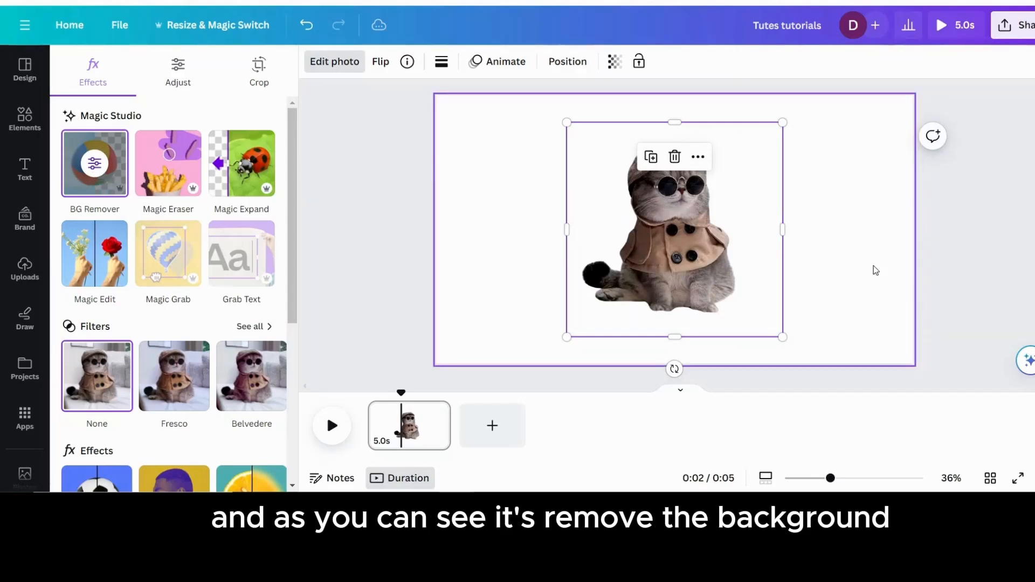
pyautogui.hotkey('ctrl', 'z')
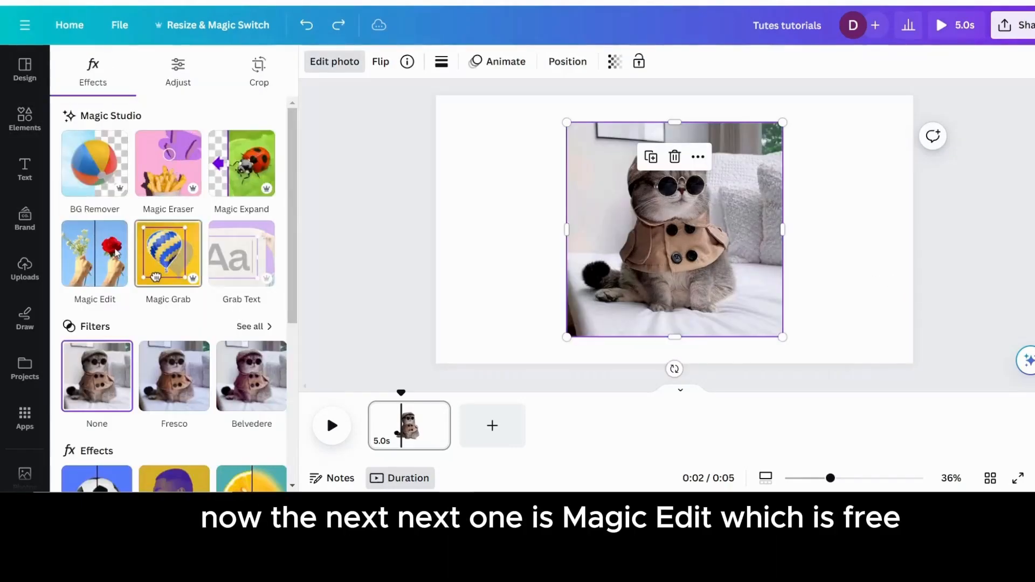
# Start Magic Edit on the cat photo and brush over the cat's cap with brush size 26.
pyautogui.click(94, 259)
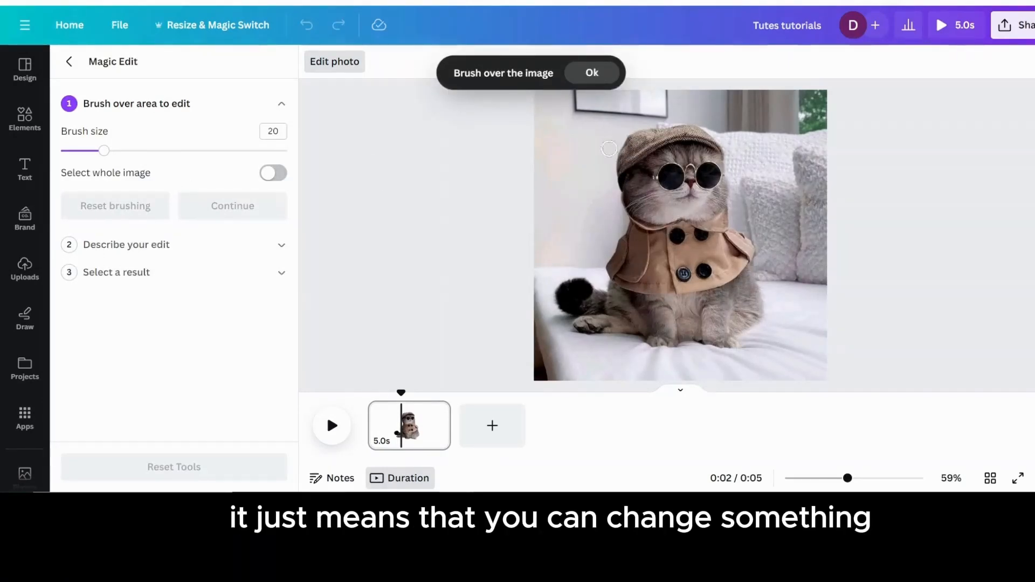
pyautogui.moveTo(105, 152)
pyautogui.mouseDown()
pyautogui.moveTo(189, 151)
pyautogui.moveTo(105, 150)
pyautogui.moveTo(117, 151)
pyautogui.mouseUp()
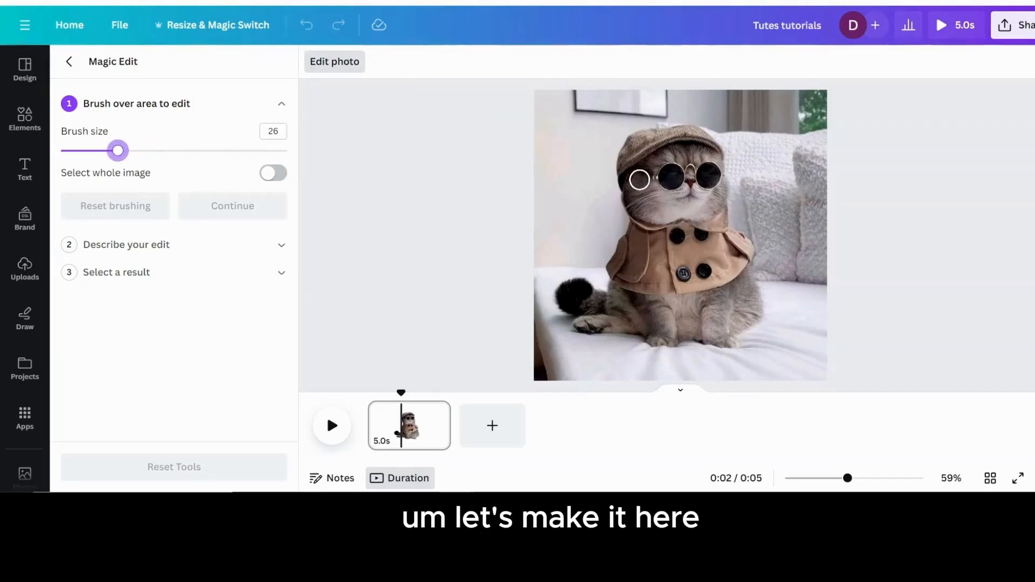
pyautogui.moveTo(623, 166)
pyautogui.mouseDown()
pyautogui.moveTo(672, 132)
pyautogui.moveTo(715, 146)
pyautogui.moveTo(672, 137)
pyautogui.moveTo(628, 154)
pyautogui.moveTo(646, 133)
pyautogui.mouseUp()
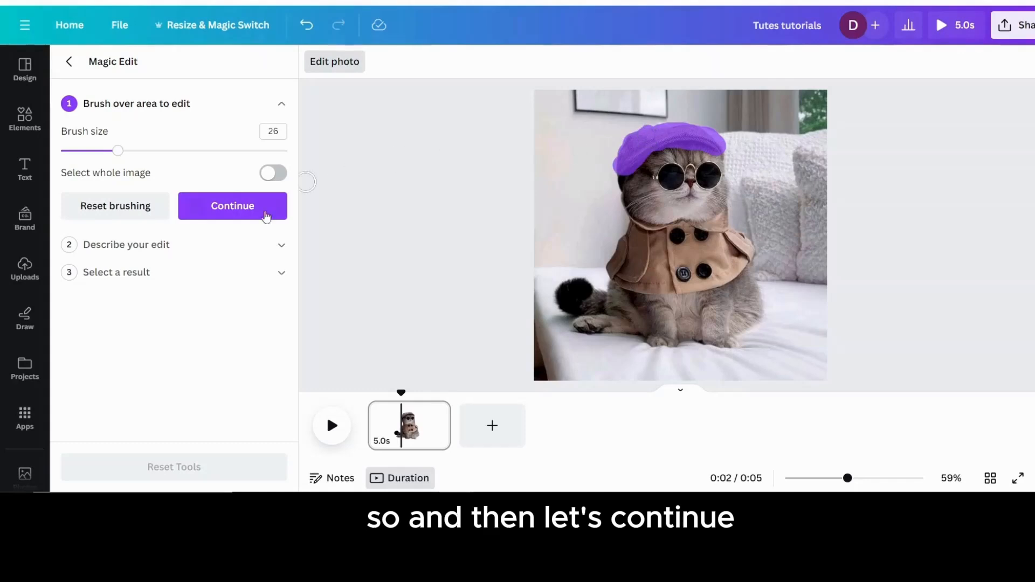
pyautogui.click(220, 210)
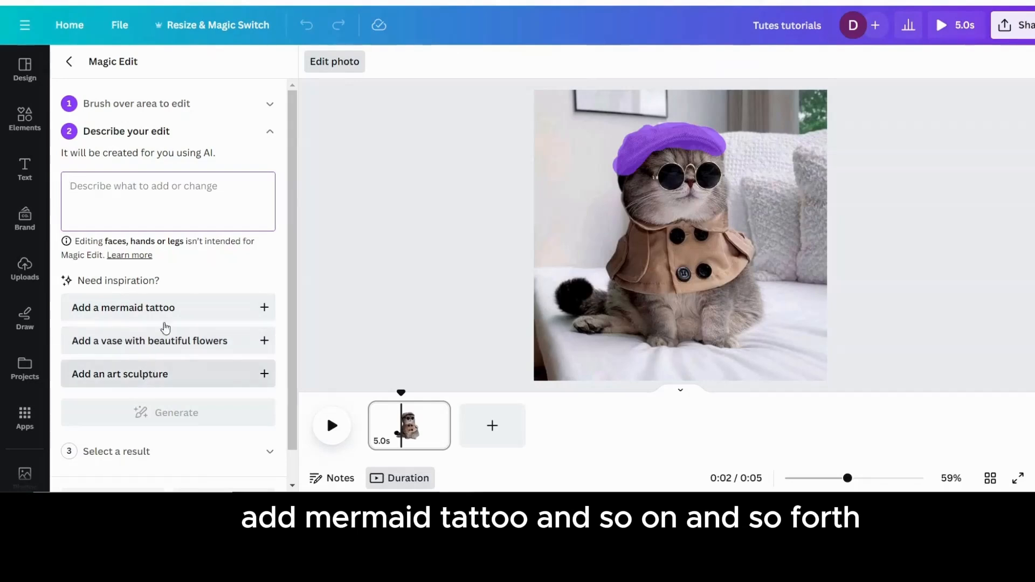
# Generate the edit "change color to yellow" for the brushed cap, keep the first result and leave Magic Edit.
pyautogui.click(147, 201)
pyautogui.write('change color to yellow')
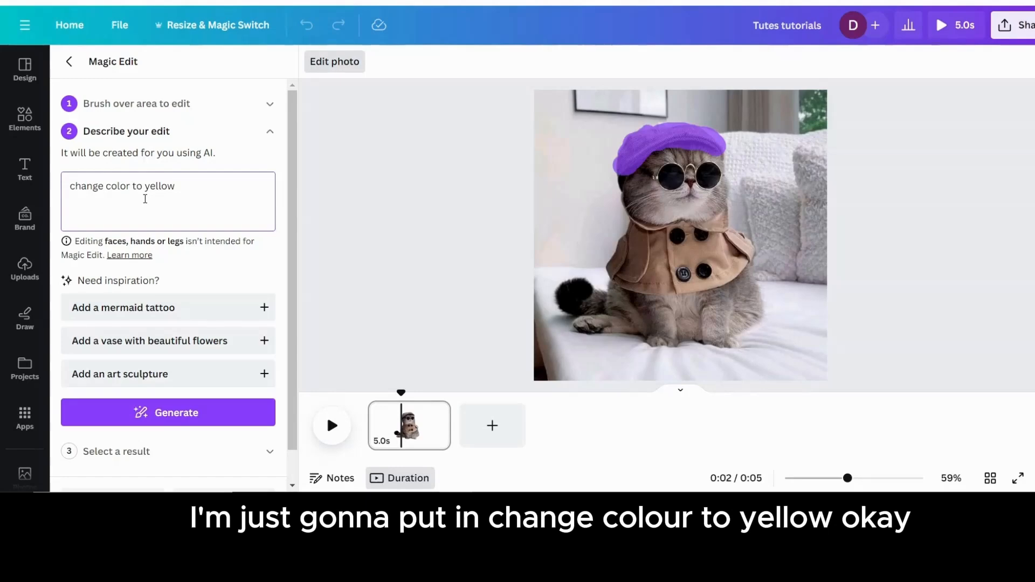
pyautogui.click(192, 425)
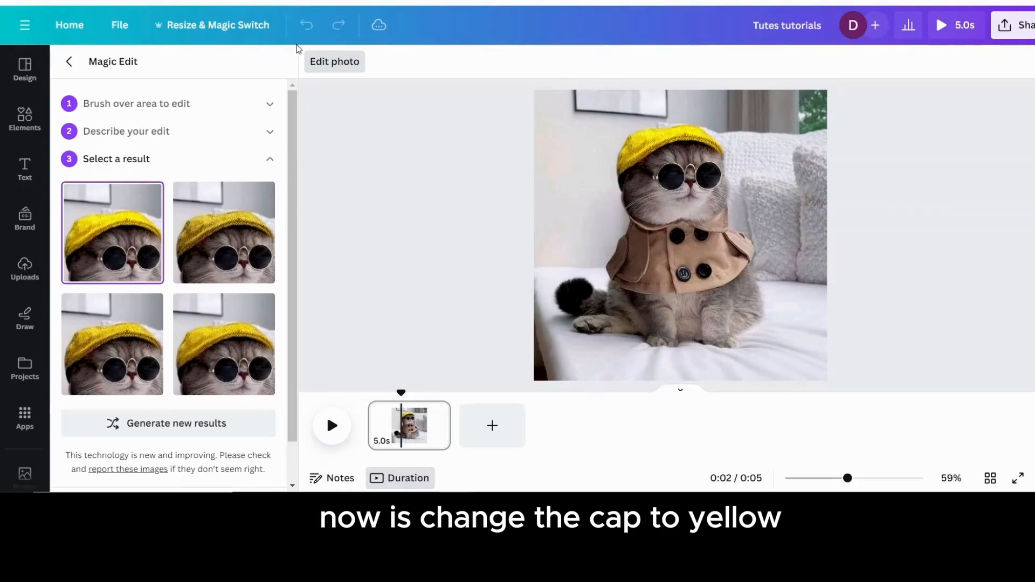
pyautogui.click(67, 62)
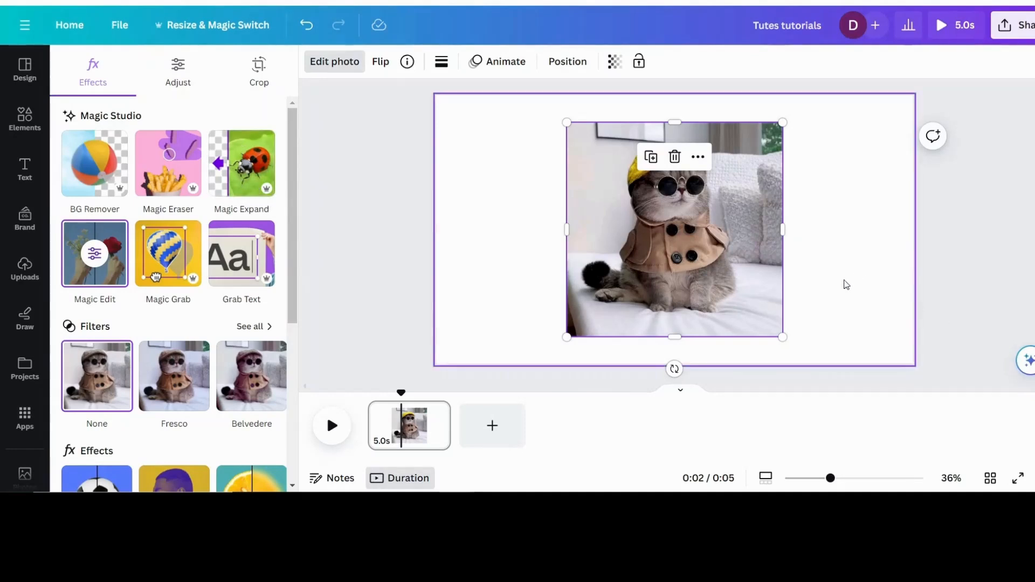
# Use Magic Expand with the Whole Page size to extend the cat photo across the page.
pyautogui.click(547, 153)
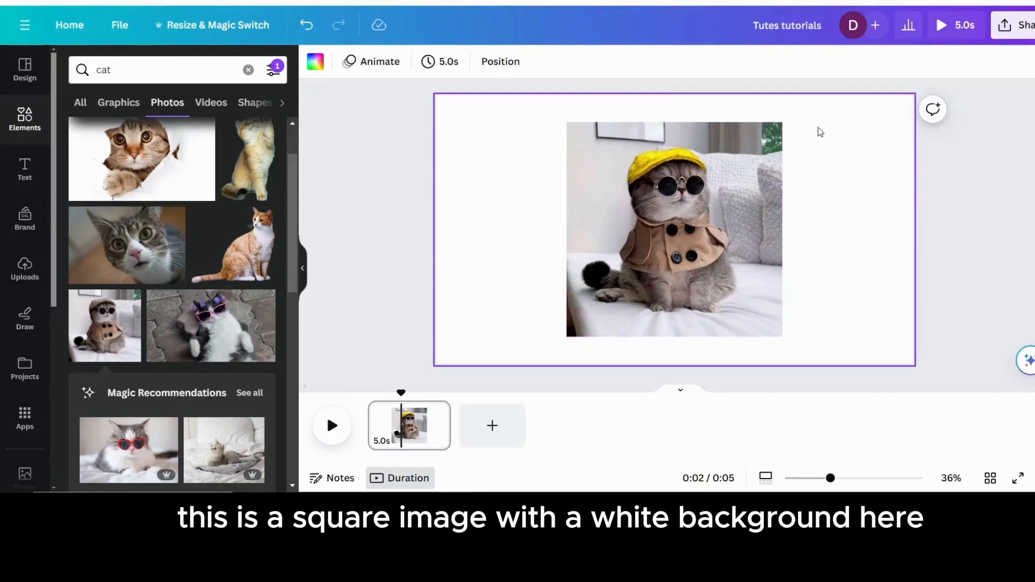
pyautogui.click(630, 214)
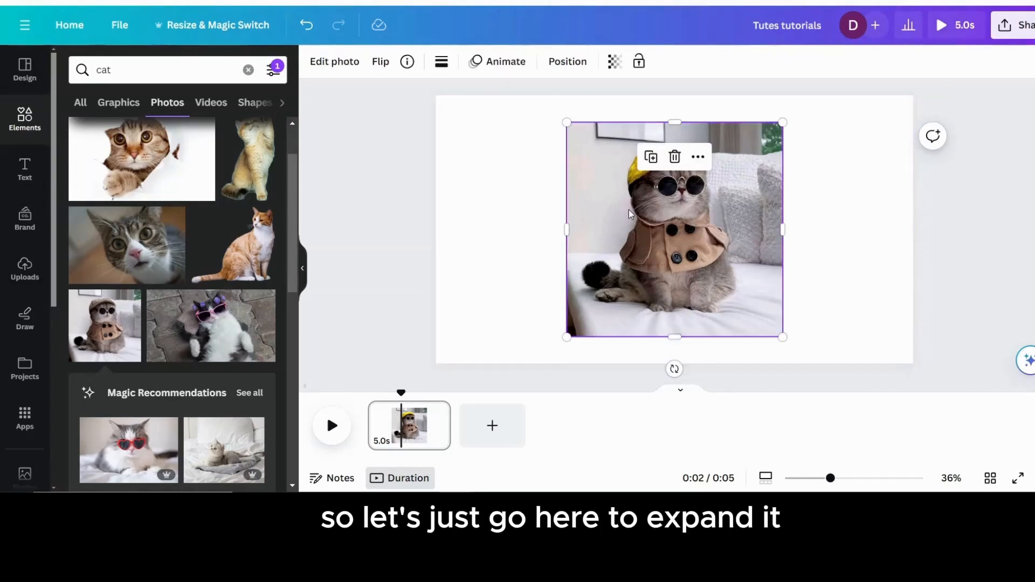
pyautogui.click(321, 70)
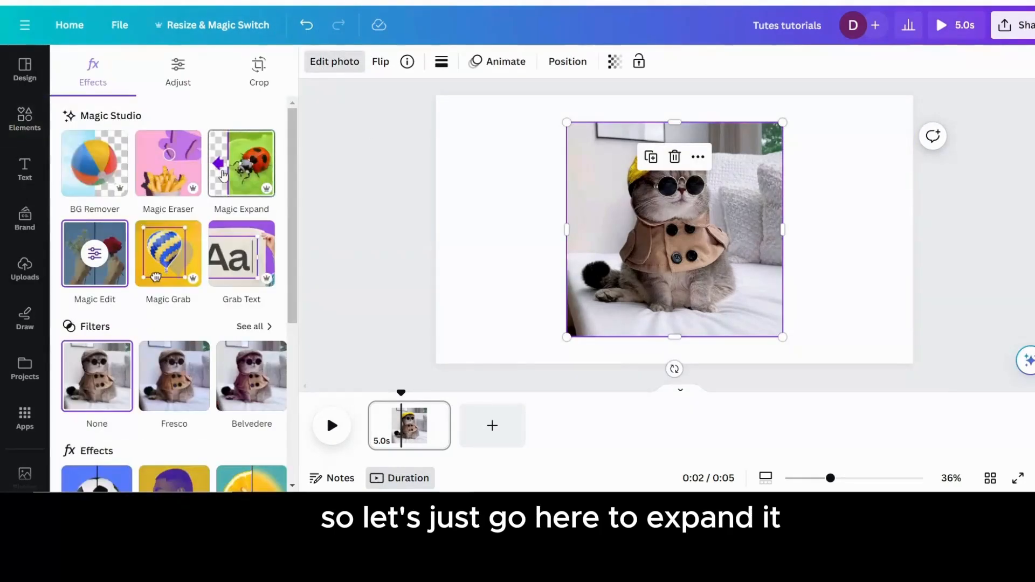
pyautogui.click(243, 180)
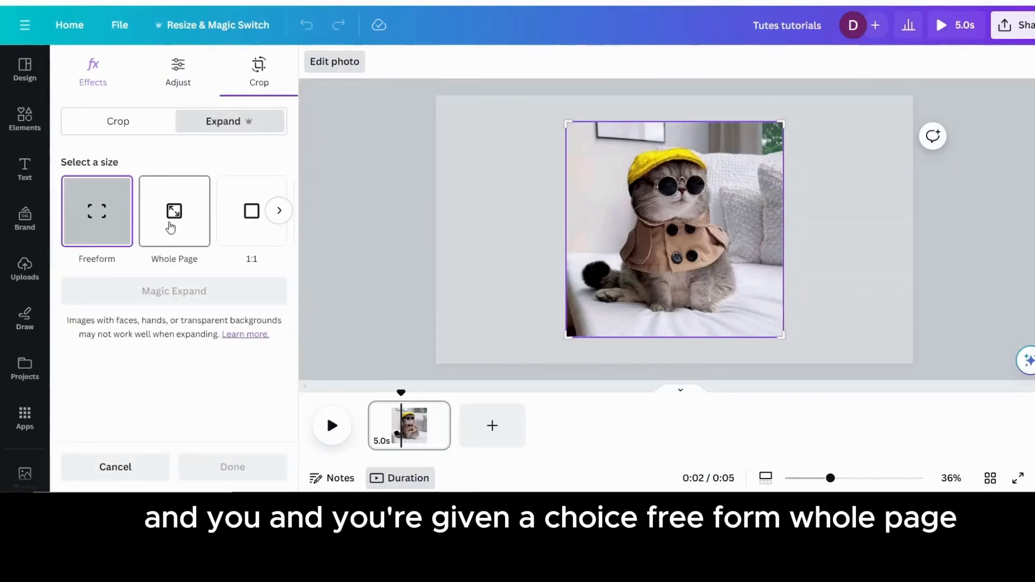
pyautogui.click(280, 211)
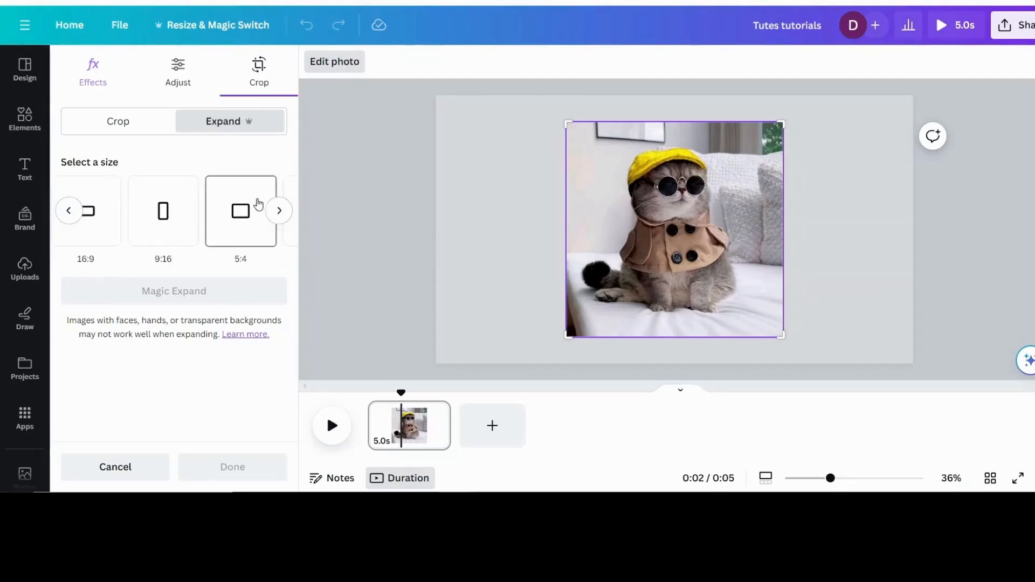
pyautogui.click(68, 211)
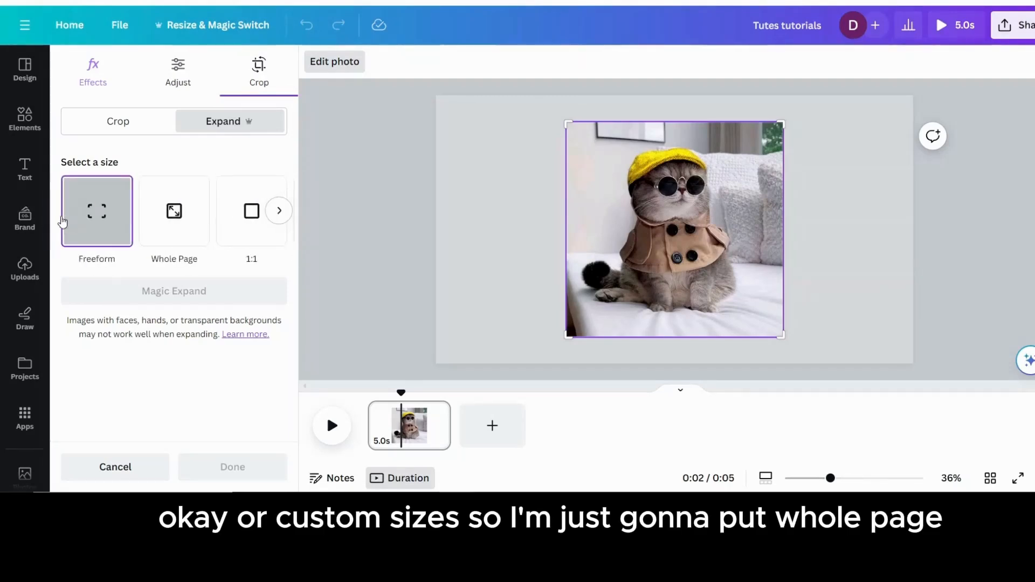
pyautogui.click(180, 232)
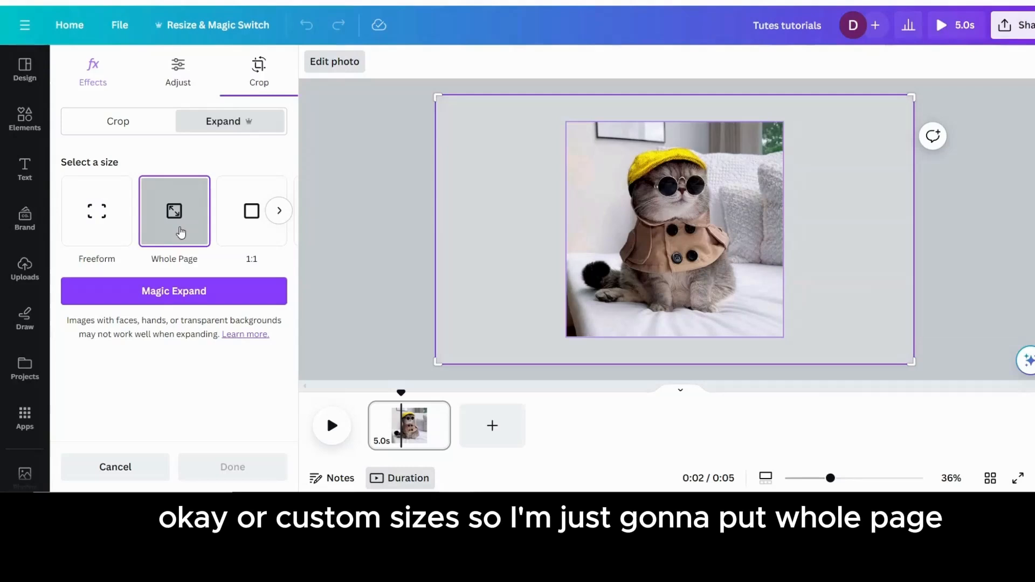
pyautogui.click(171, 294)
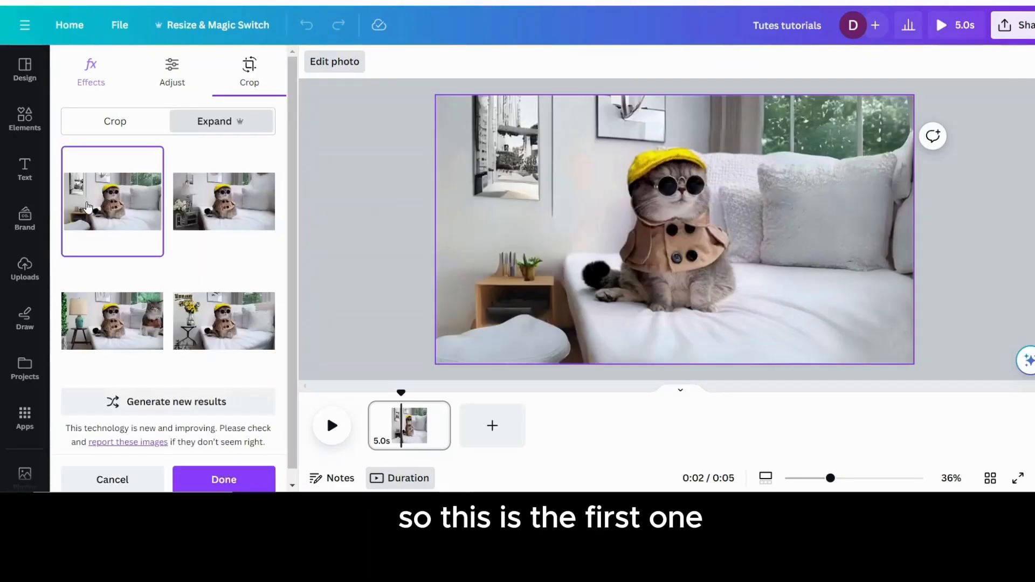
# Preview the other Magic Expand results one by one and discard the expansion.
pyautogui.click(210, 208)
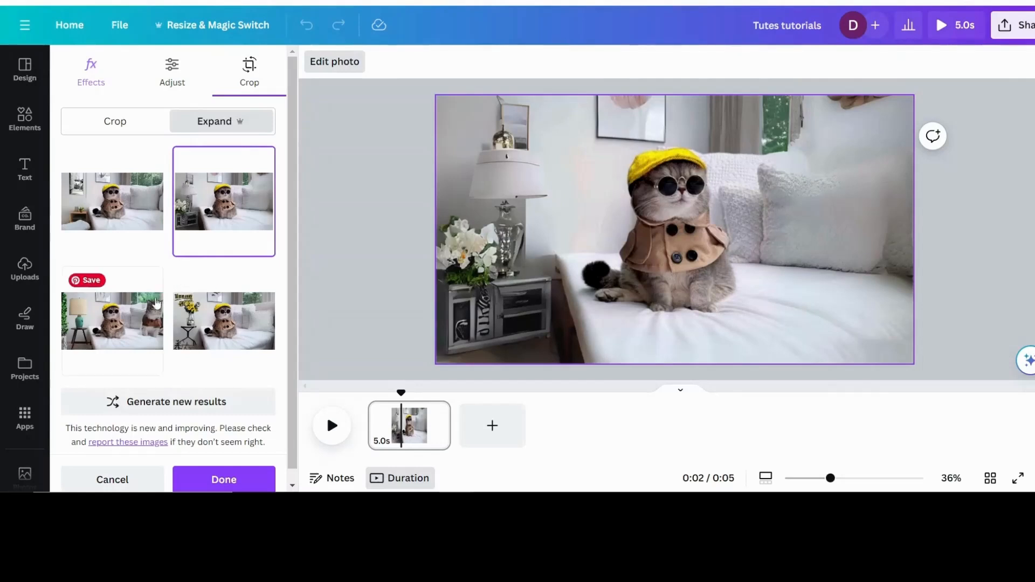
pyautogui.click(111, 314)
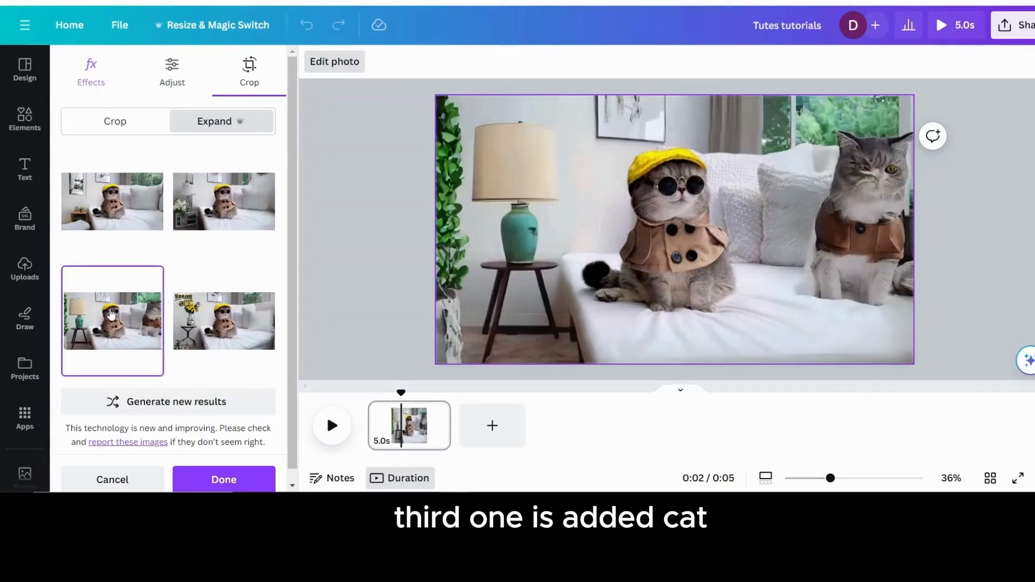
pyautogui.click(199, 329)
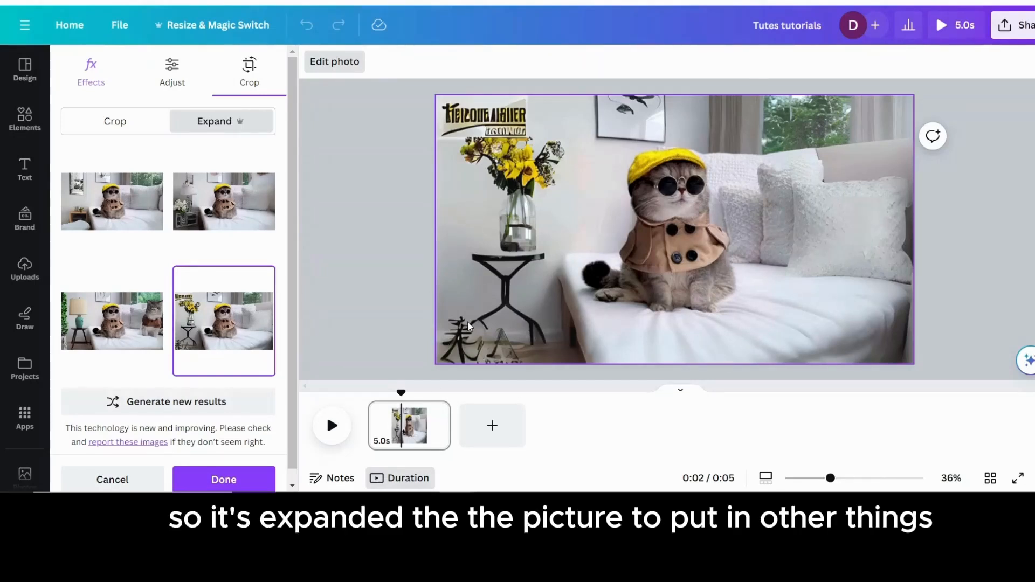
pyautogui.scroll(-1, 160, 379)
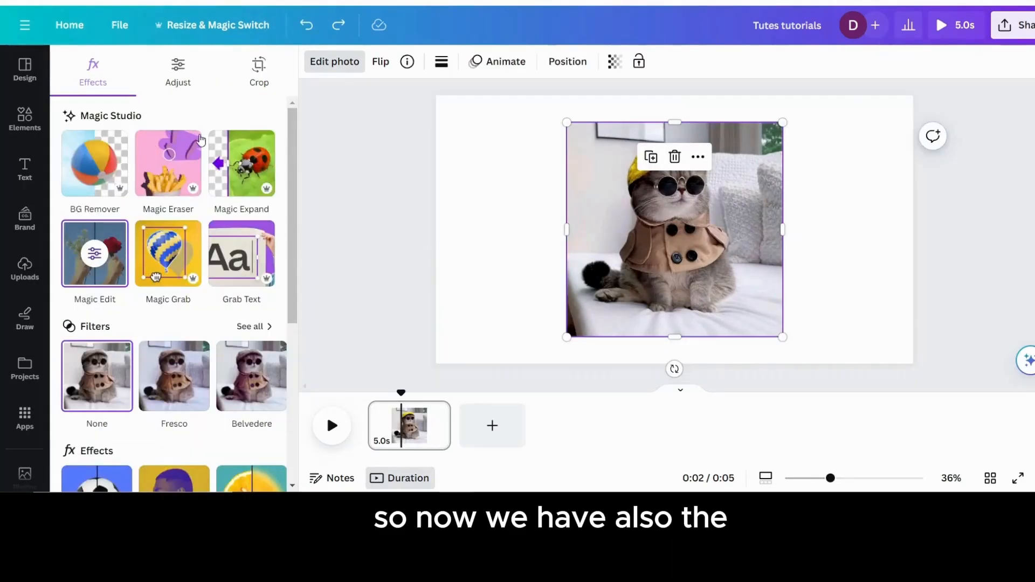
# Separate the cat from its photo with Magic Grab and move the cutout toward the left side of the page.
pyautogui.click(167, 262)
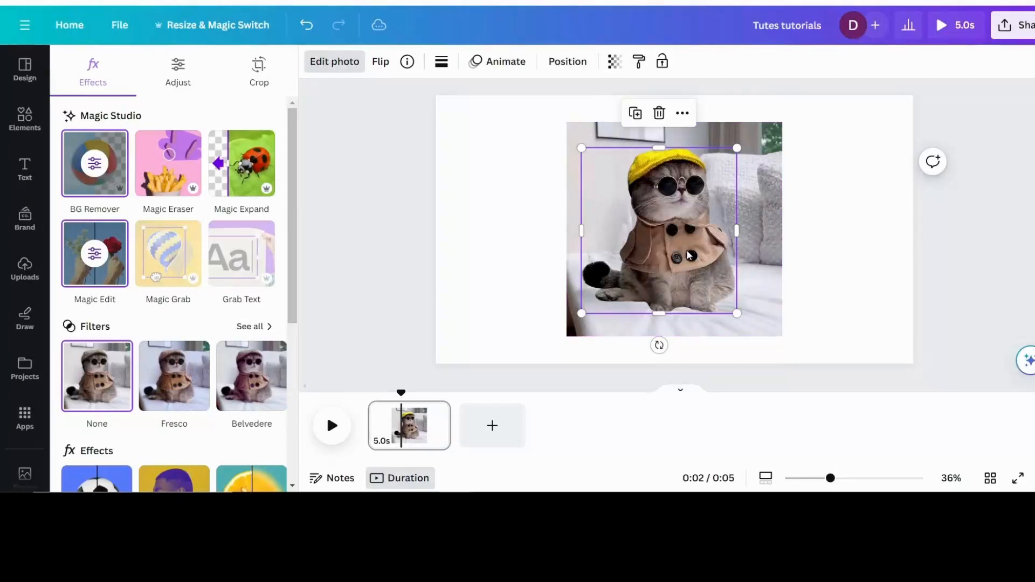
pyautogui.moveTo(688, 254); pyautogui.dragTo(567, 249)
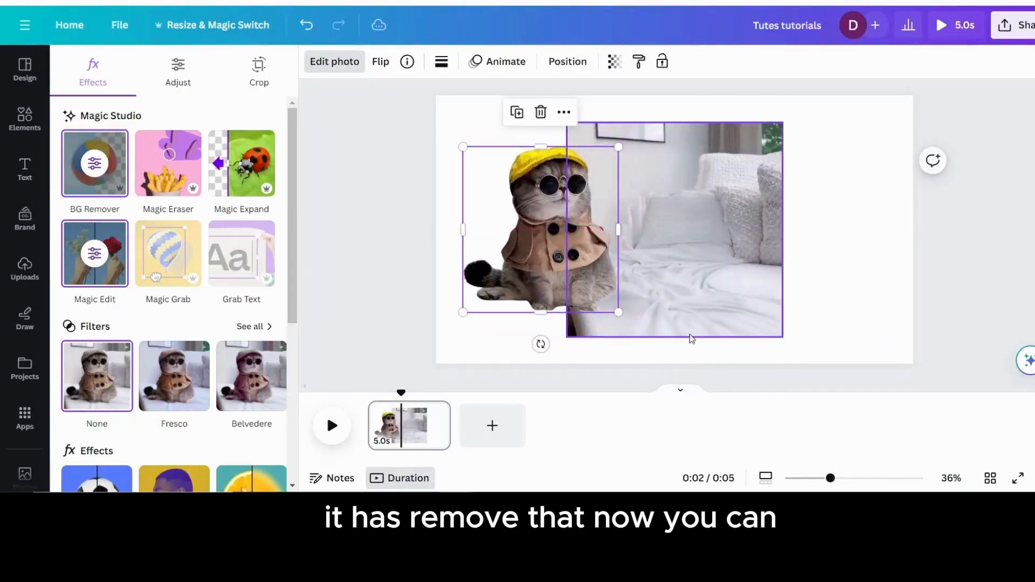
# Delete the leftover room background and move the cat cutout back near the middle of the page.
pyautogui.moveTo(717, 276); pyautogui.dragTo(806, 252)
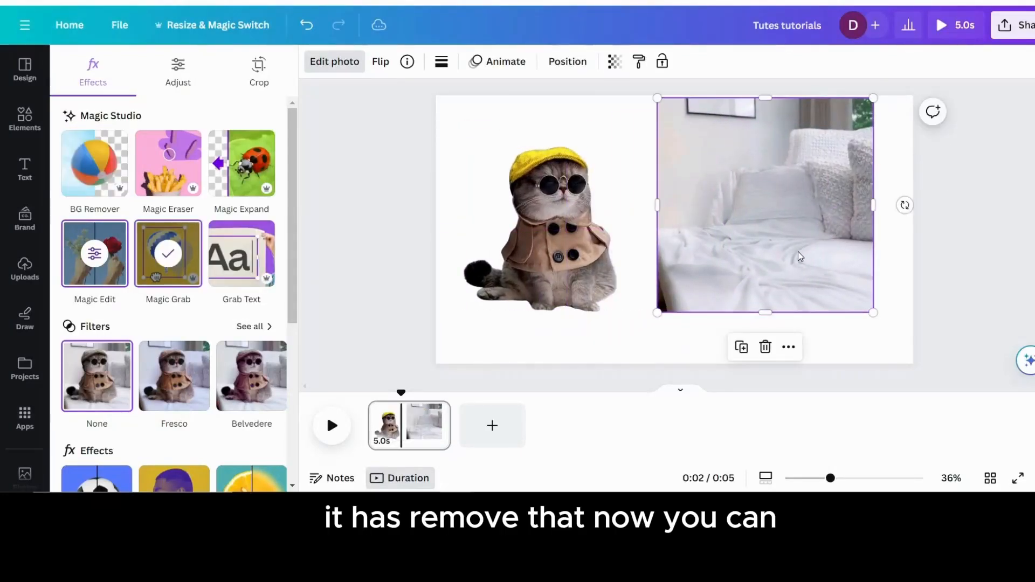
pyautogui.press('Delete')
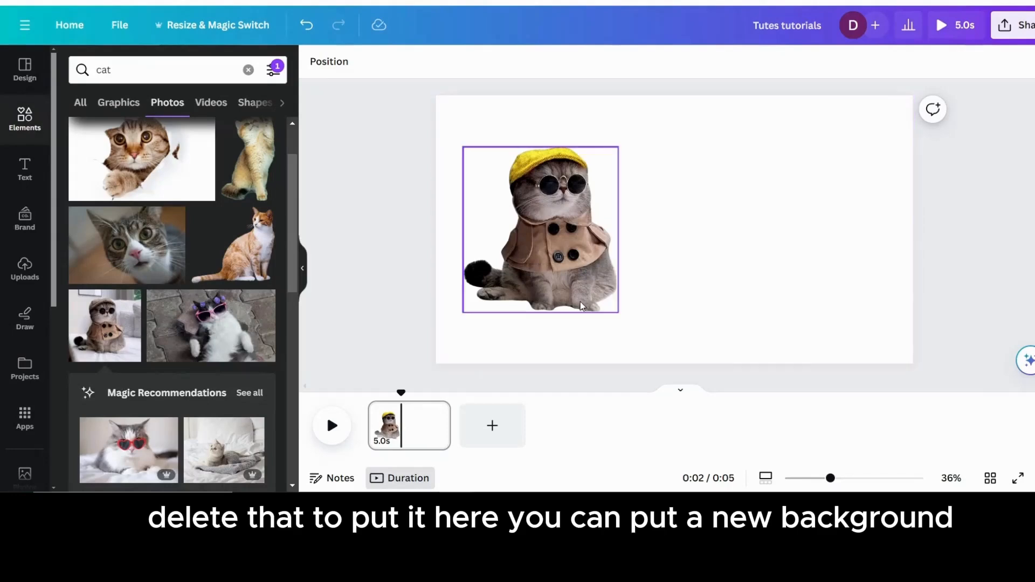
pyautogui.moveTo(571, 272); pyautogui.dragTo(722, 273)
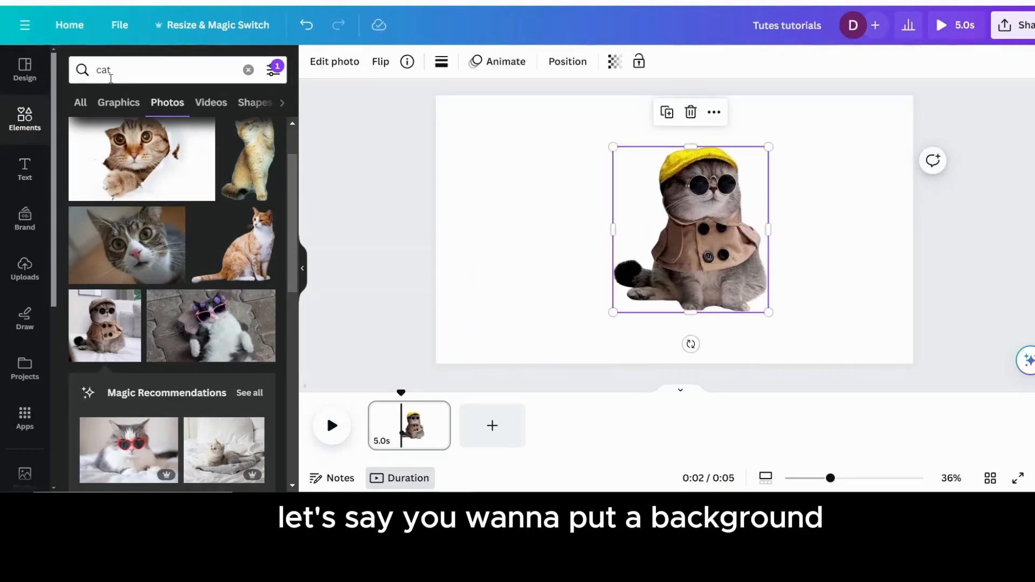
# Search the elements for "couch" and add the photo of the blue couch with patterned cushions.
pyautogui.click(25, 119)
pyautogui.click(149, 70)
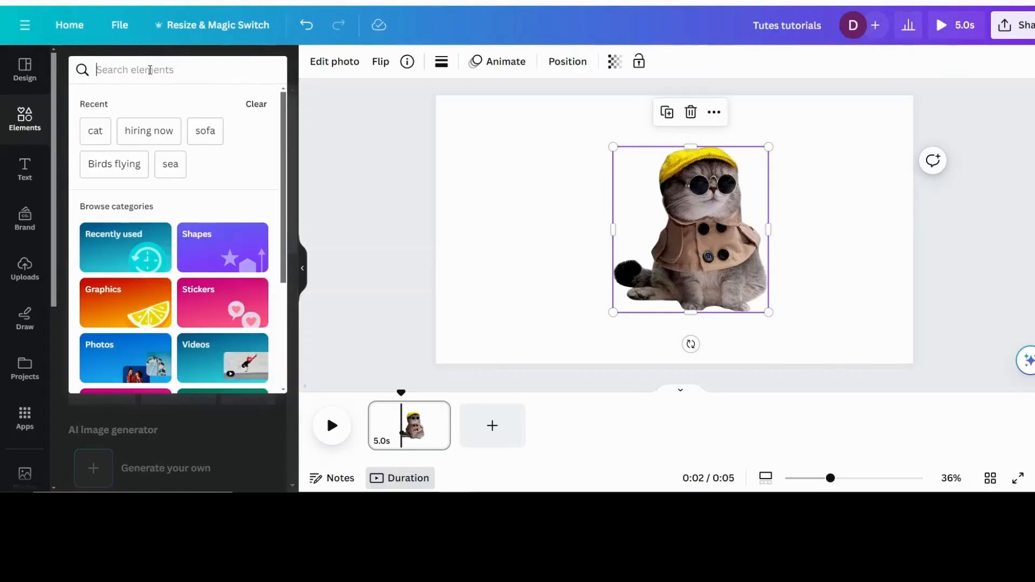
pyautogui.write('g')
pyautogui.press('BackSpace')
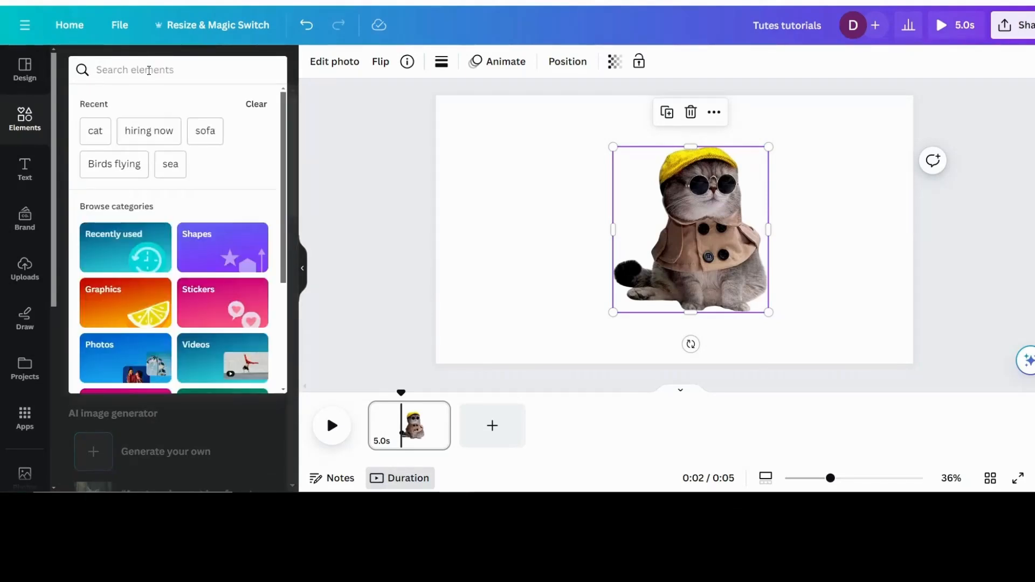
pyautogui.write('couch')
pyautogui.press('Return')
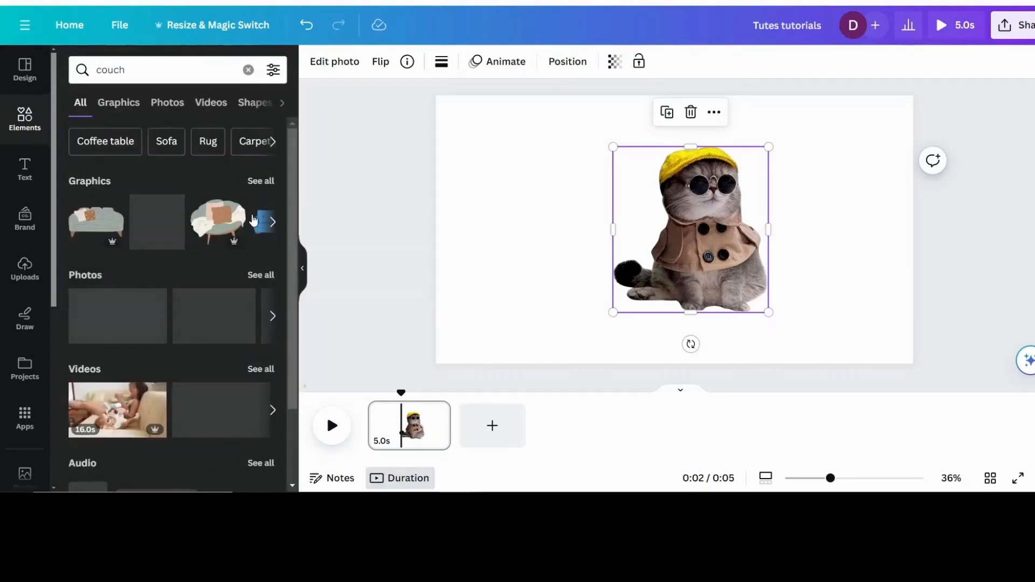
pyautogui.click(259, 275)
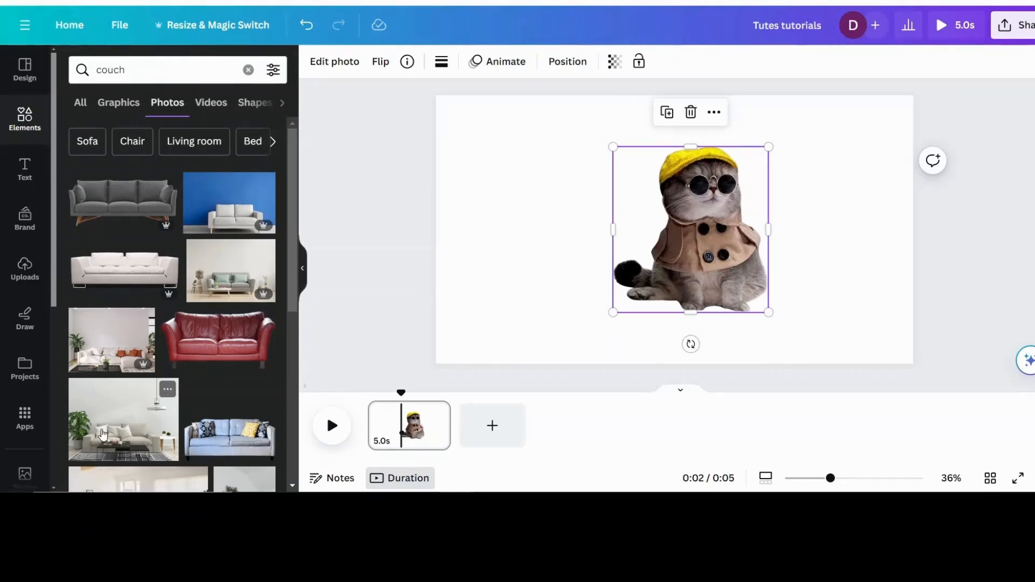
pyautogui.click(219, 437)
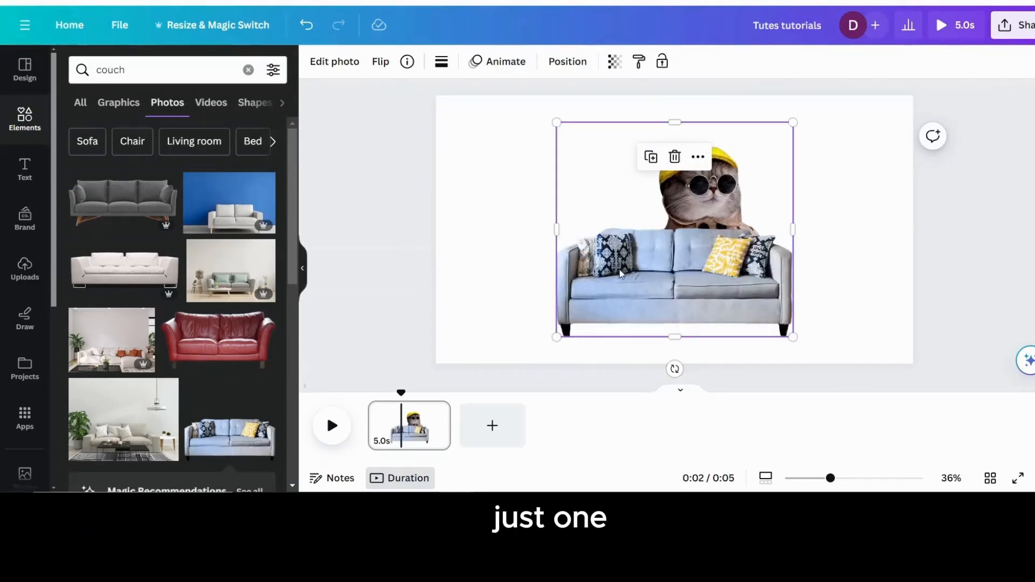
# Enlarge the couch to span most of the page width and place its legs at the page's lower edge.
pyautogui.moveTo(546, 343); pyautogui.dragTo(504, 375)
pyautogui.moveTo(793, 123); pyautogui.dragTo(913, 67)
pyautogui.moveTo(728, 251); pyautogui.dragTo(693, 238)
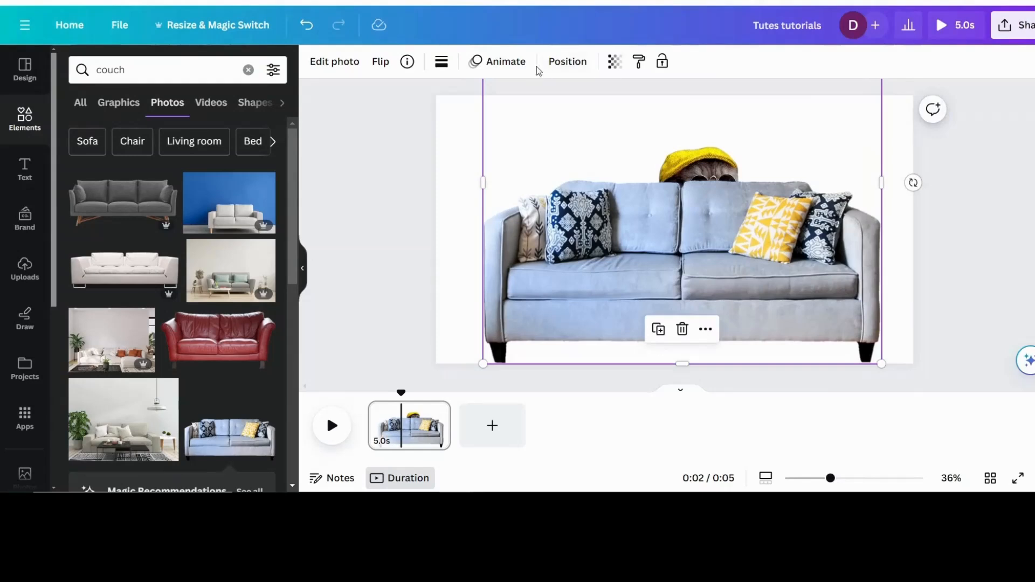
# Send the couch to the back and seat a smaller cat cutout in the middle of the couch.
pyautogui.click(567, 61)
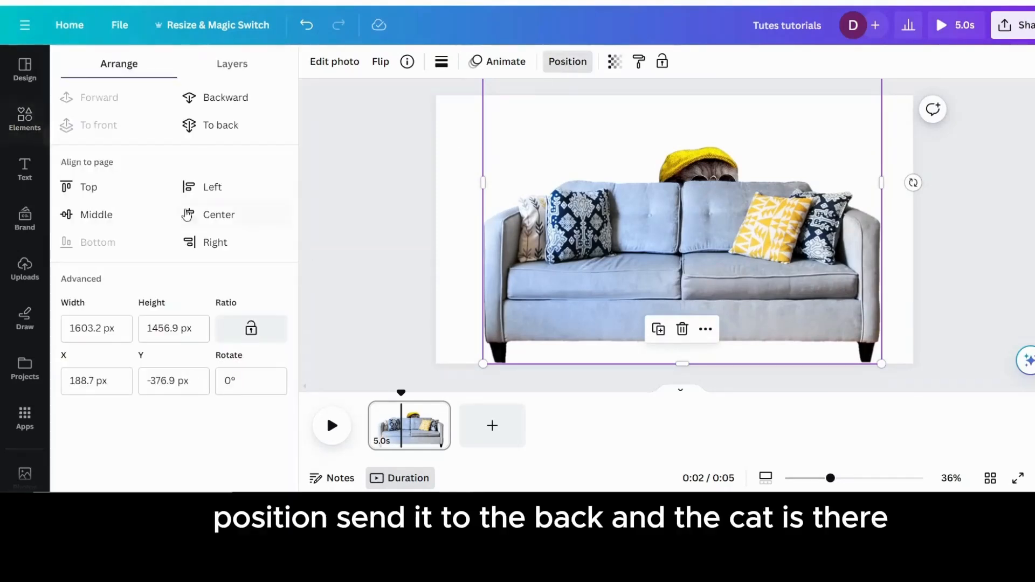
pyautogui.click(223, 125)
pyautogui.click(647, 307)
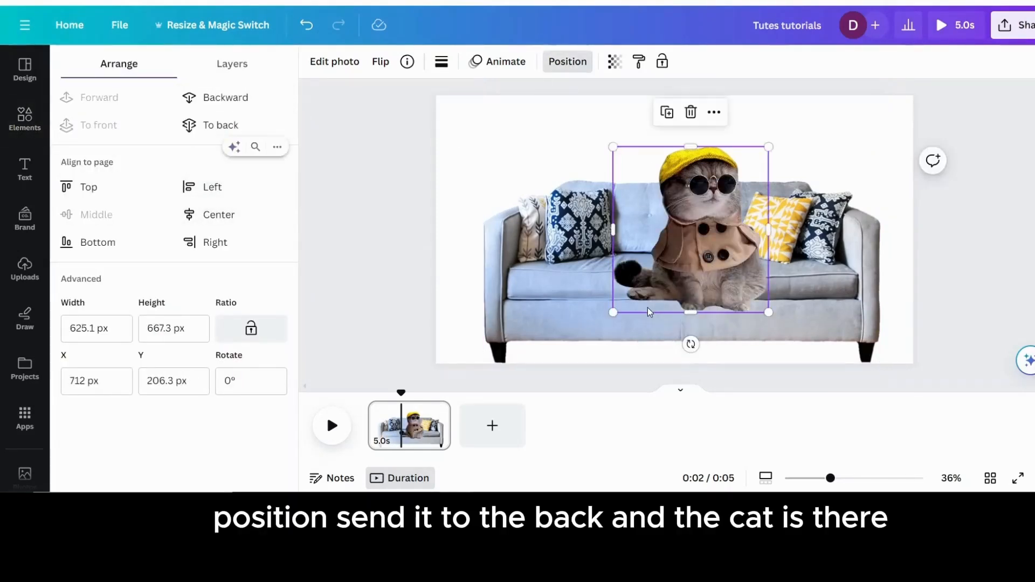
pyautogui.moveTo(612, 312); pyautogui.dragTo(669, 255)
pyautogui.moveTo(725, 191); pyautogui.dragTo(699, 210)
pyautogui.click(869, 131)
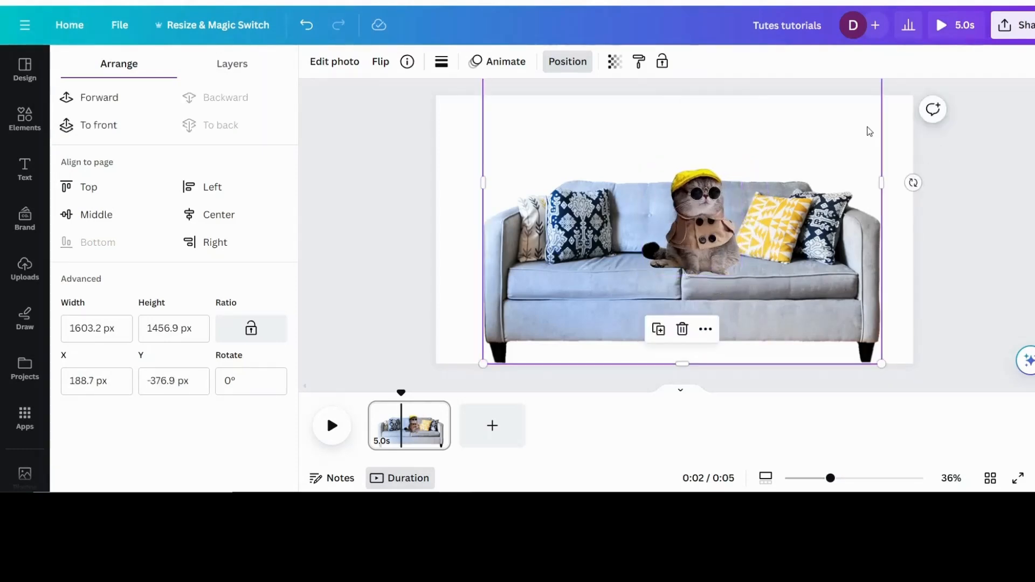
pyautogui.click(461, 145)
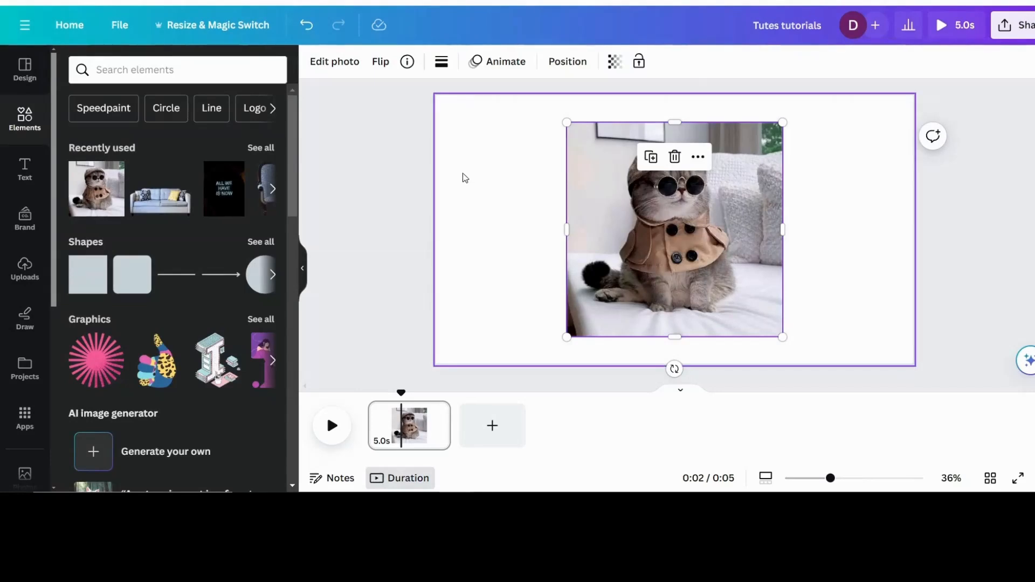
# Remove the two lower buttons from the cape in the original cat photo with Magic Eraser.
pyautogui.click(311, 76)
pyautogui.click(585, 157)
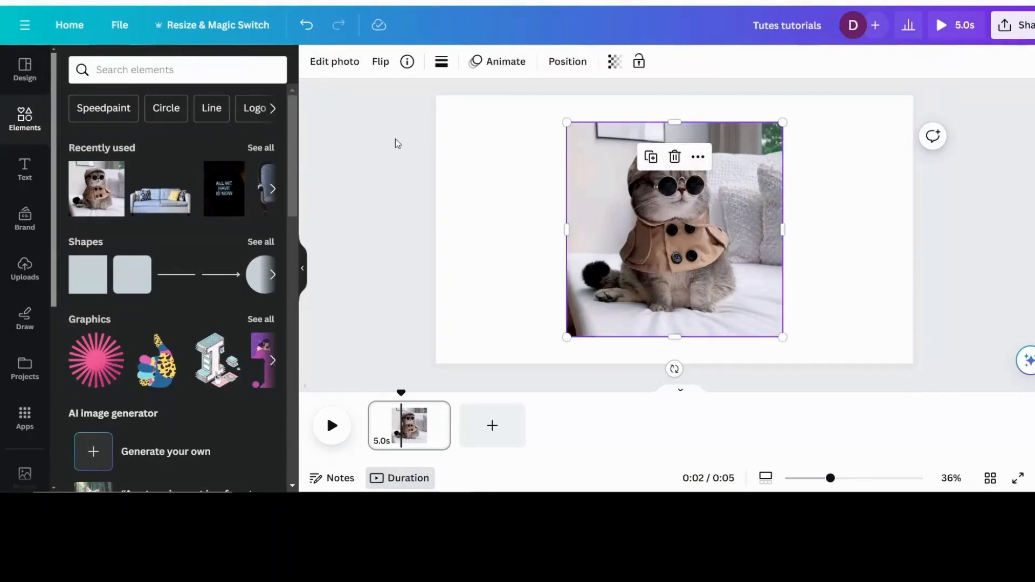
pyautogui.click(338, 61)
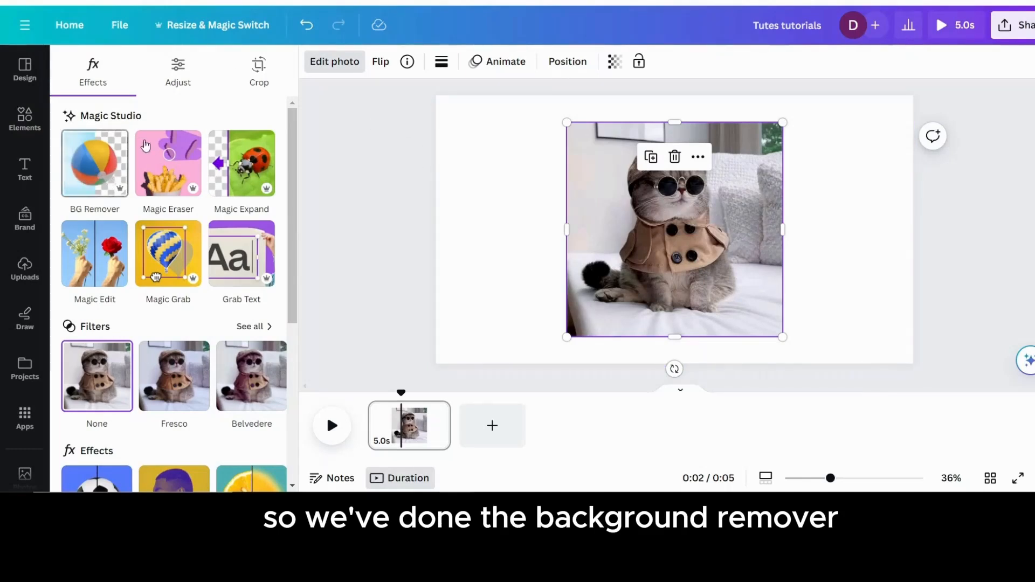
pyautogui.click(160, 170)
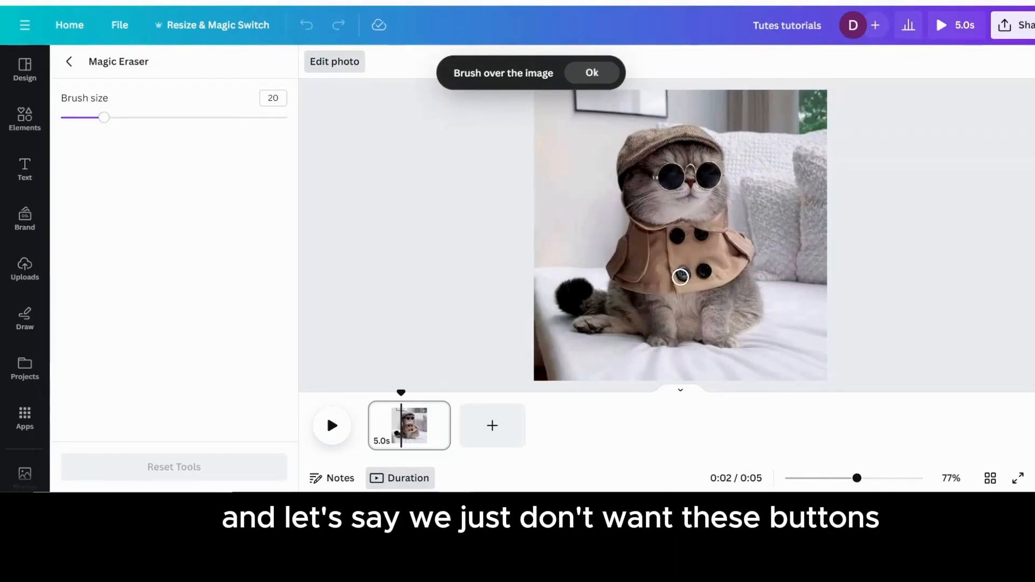
pyautogui.moveTo(681, 274)
pyautogui.mouseDown()
pyautogui.moveTo(712, 270)
pyautogui.moveTo(683, 277)
pyautogui.mouseUp()
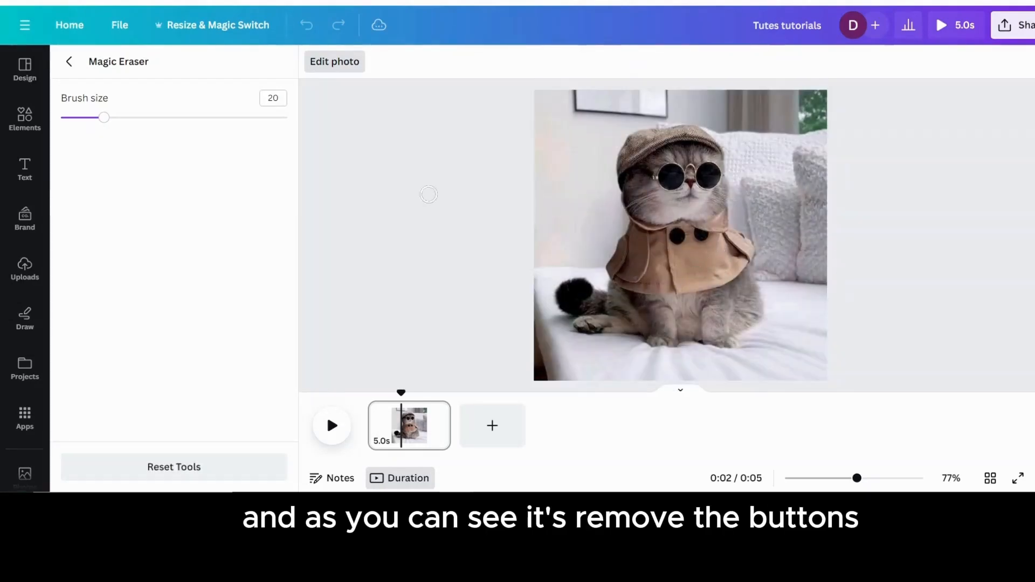
pyautogui.click(69, 62)
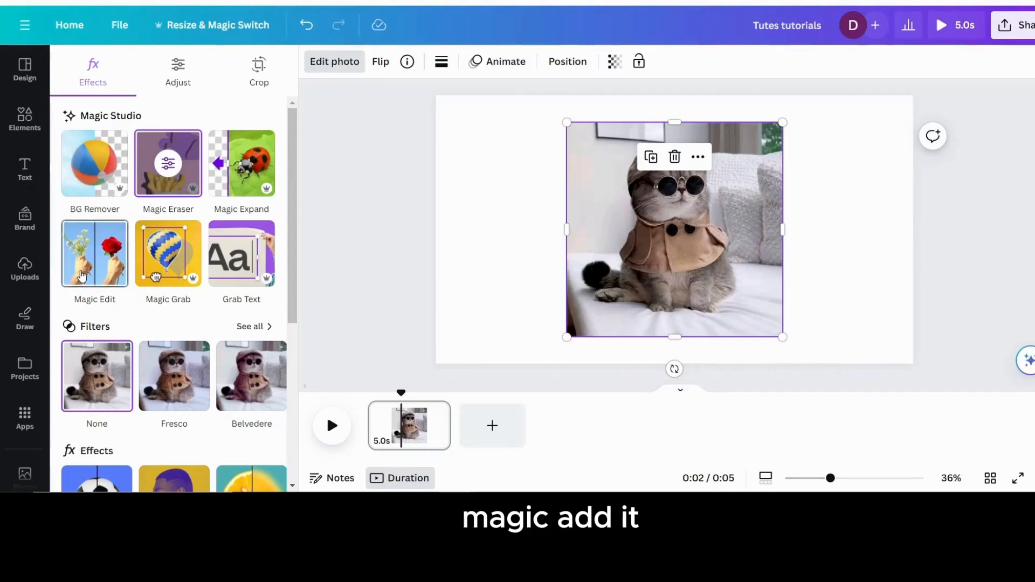
# Add a second page and place the recently used "ALL WE HAVE IS NOW" neon sign photo on it.
pyautogui.click(493, 425)
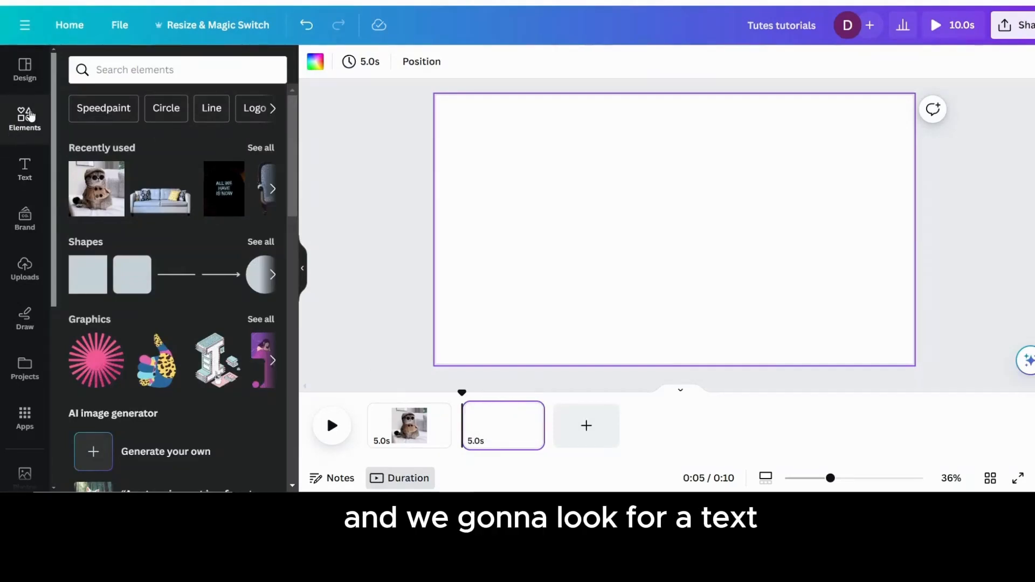
pyautogui.click(224, 198)
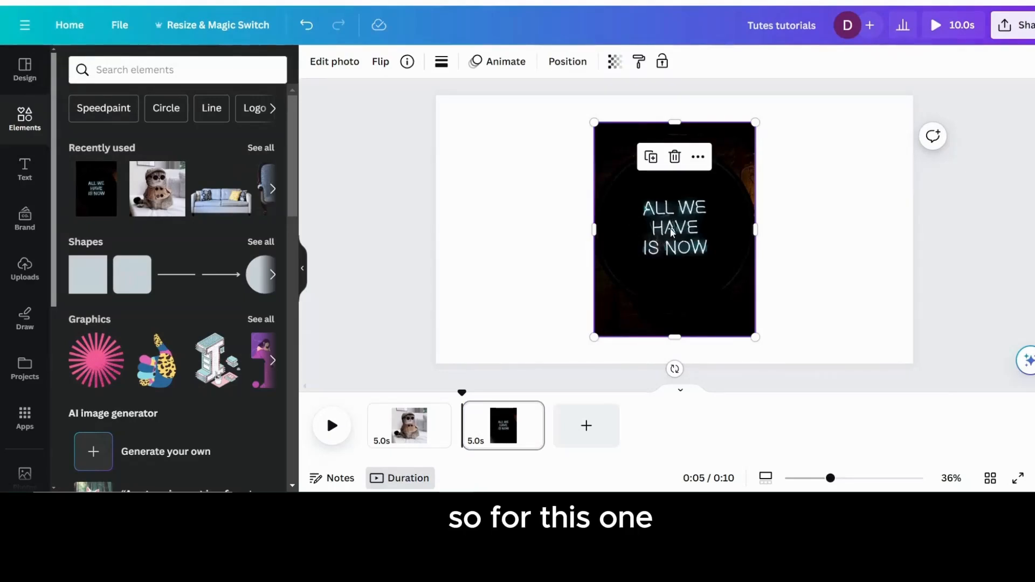
# Extract the lettering from the neon sign photo with Grab Text and delete the leftover dark photo.
pyautogui.click(339, 62)
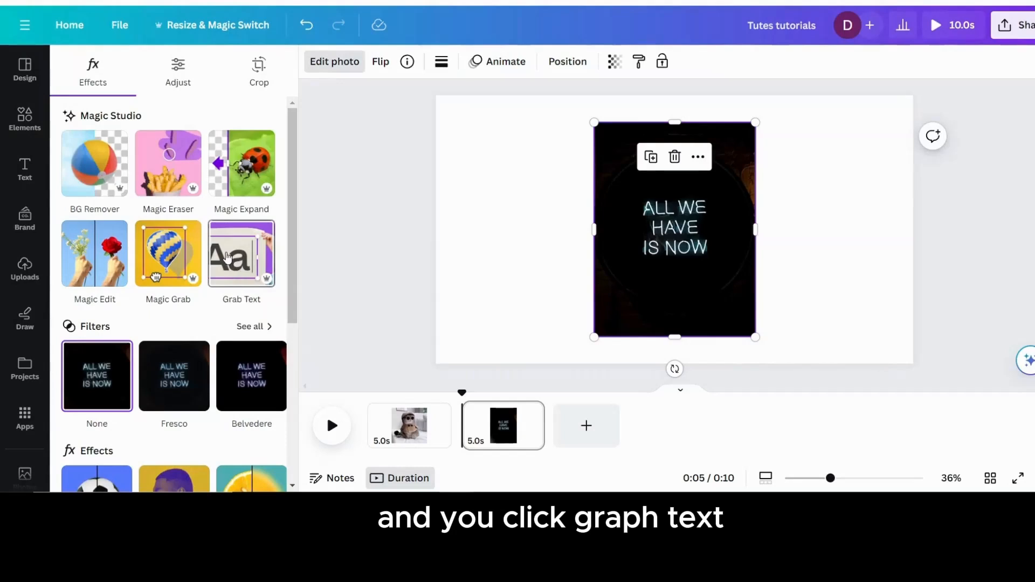
pyautogui.click(227, 257)
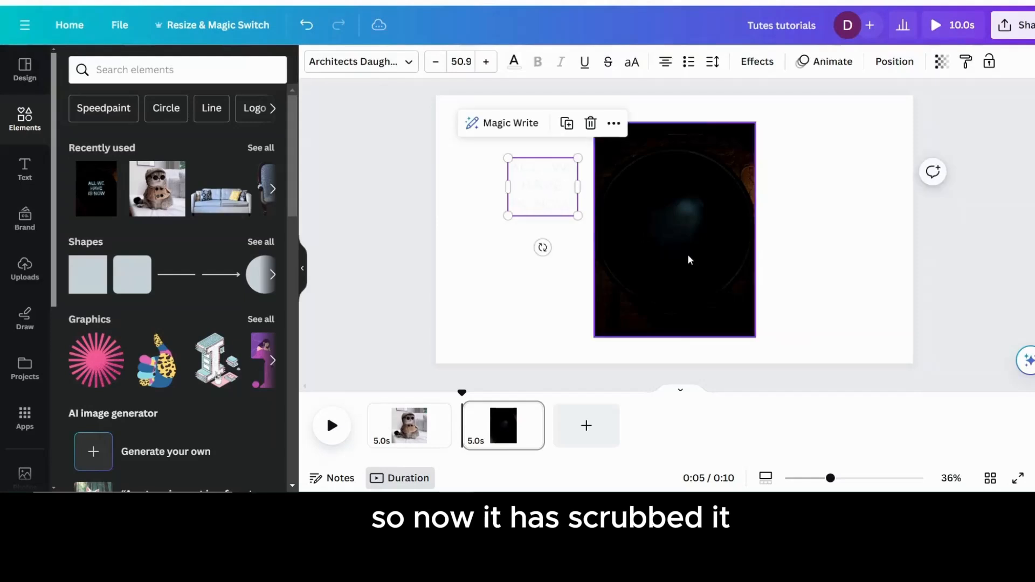
pyautogui.click(684, 253)
pyautogui.press('Delete')
# Colour the extracted text red and enlarge it to font size 158, centred on the page.
pyautogui.click(570, 209)
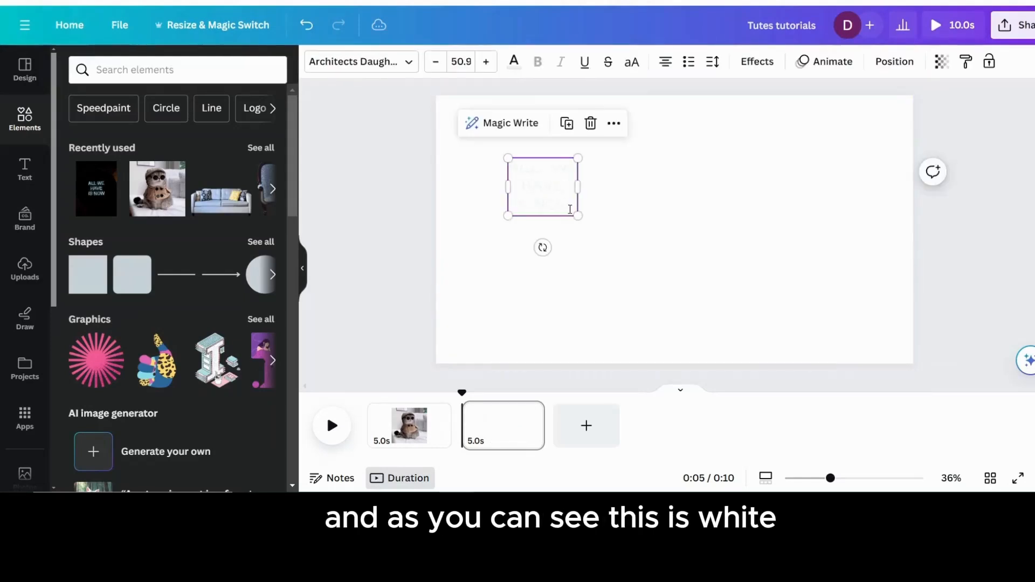
pyautogui.click(516, 64)
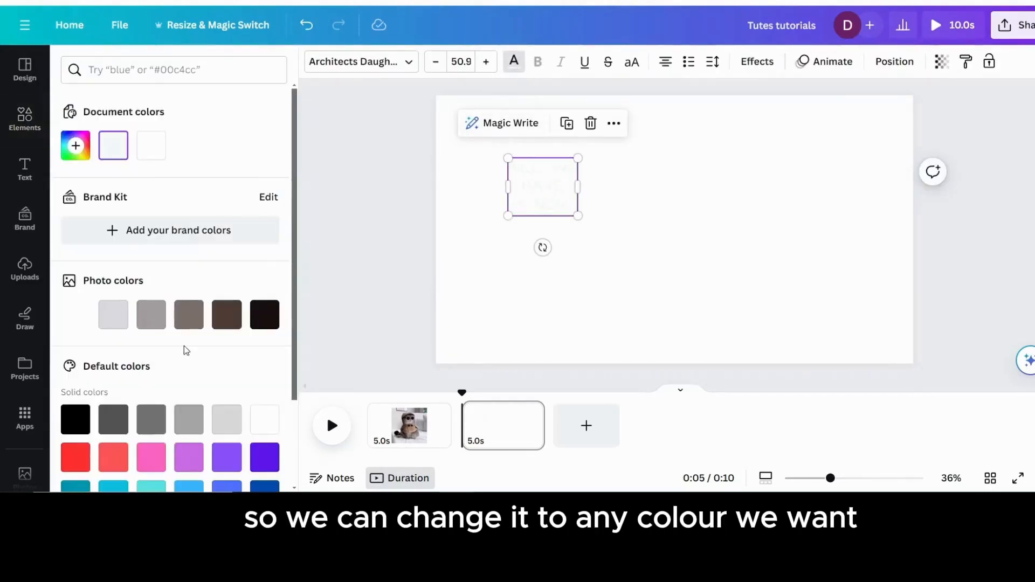
pyautogui.click(76, 459)
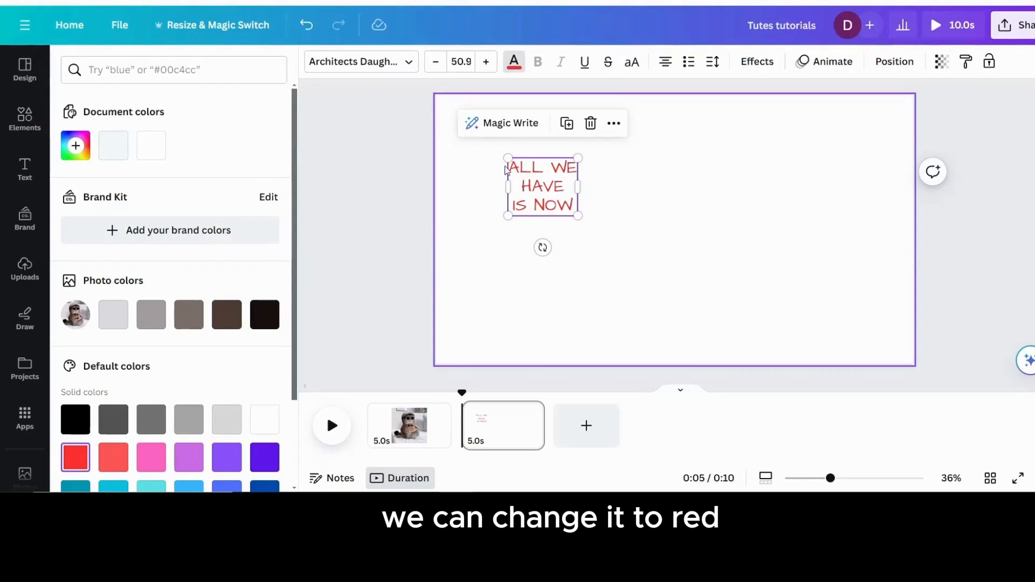
pyautogui.moveTo(577, 215); pyautogui.dragTo(754, 298)
pyautogui.moveTo(663, 246); pyautogui.dragTo(701, 232)
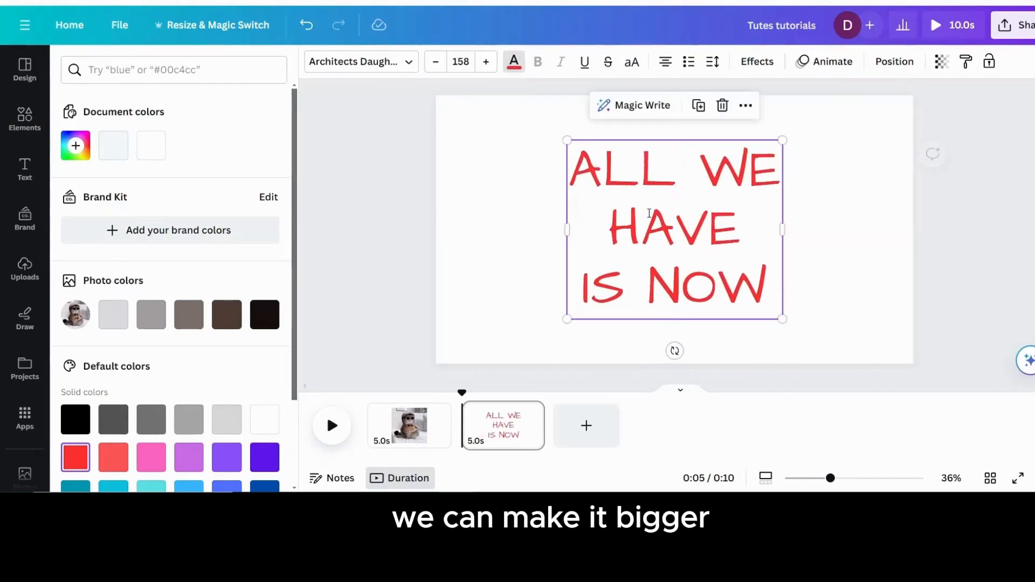
# Try the text in Bukhari Script, Comic Sans and Cheque, and set its font to Gagalin.
pyautogui.click(409, 64)
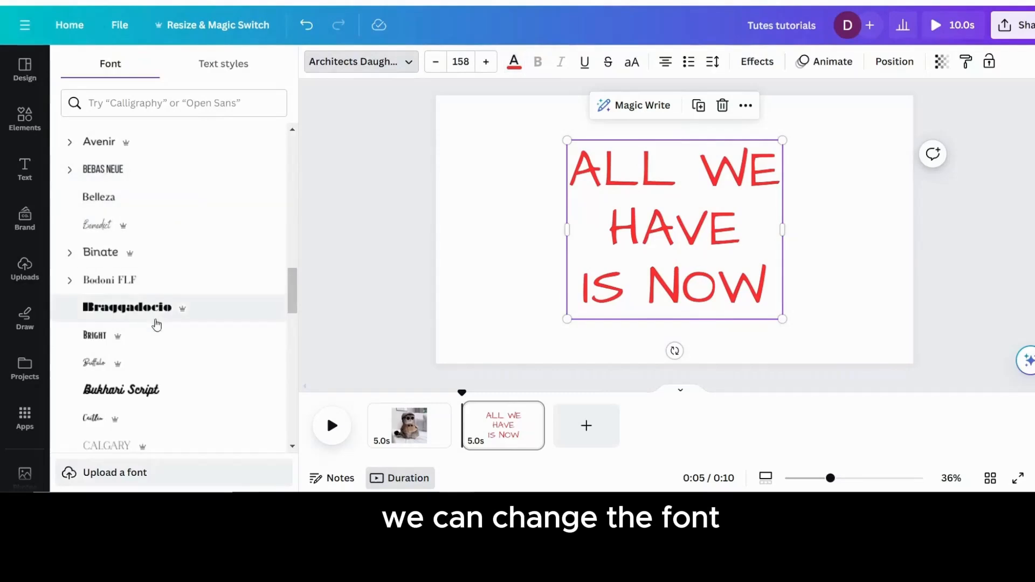
pyautogui.click(120, 395)
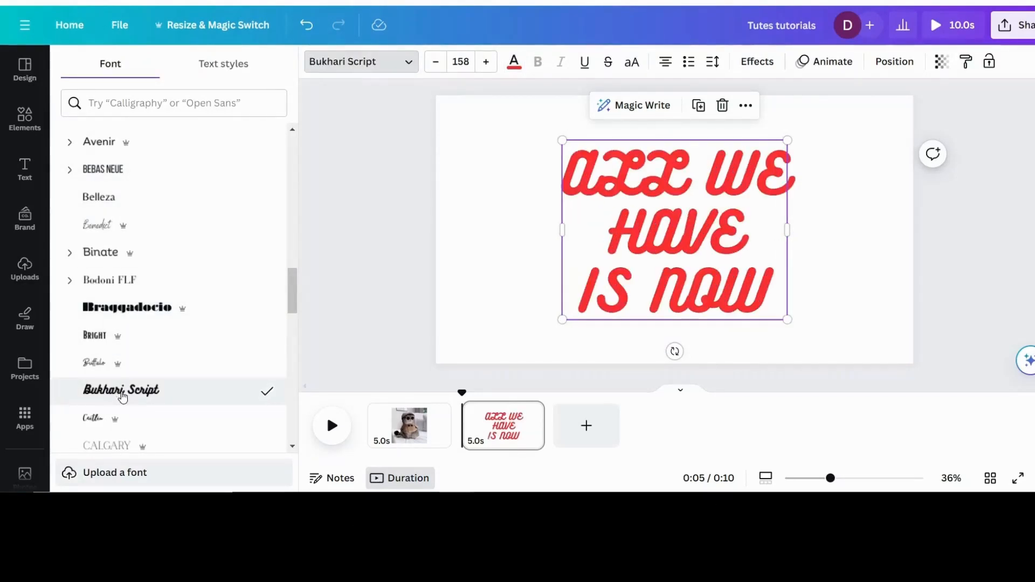
pyautogui.scroll(-4, 120, 294)
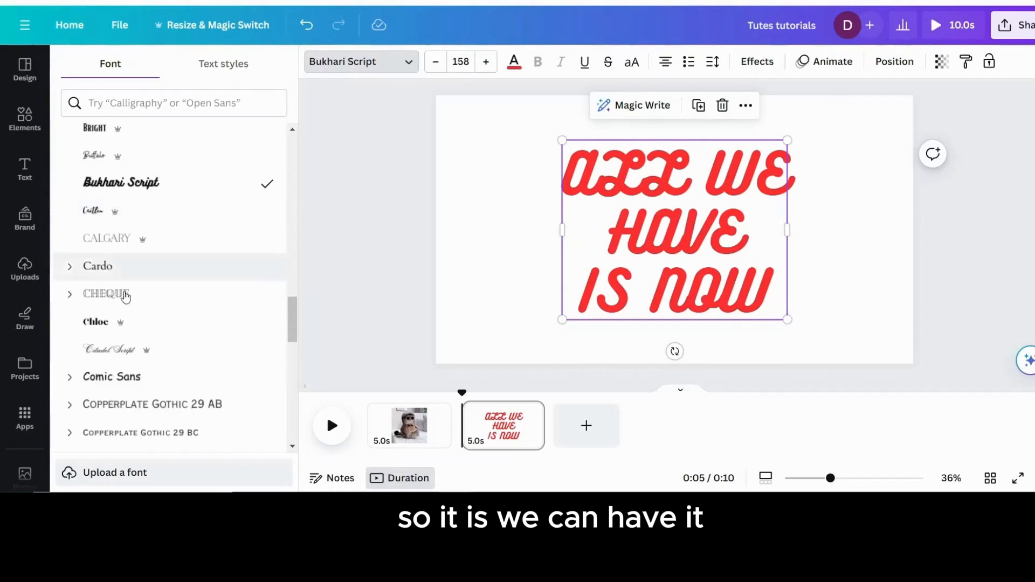
pyautogui.click(123, 378)
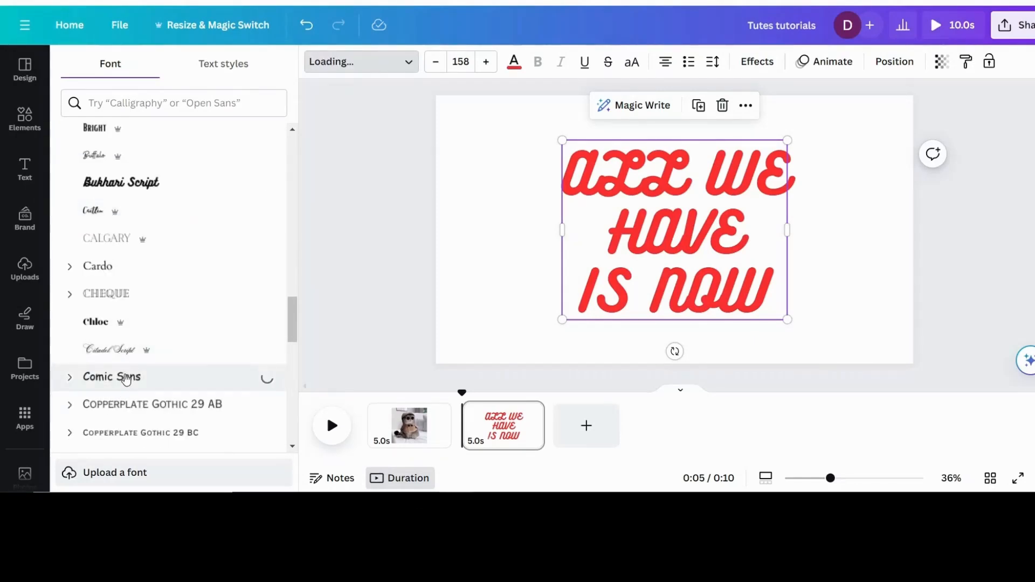
pyautogui.click(104, 293)
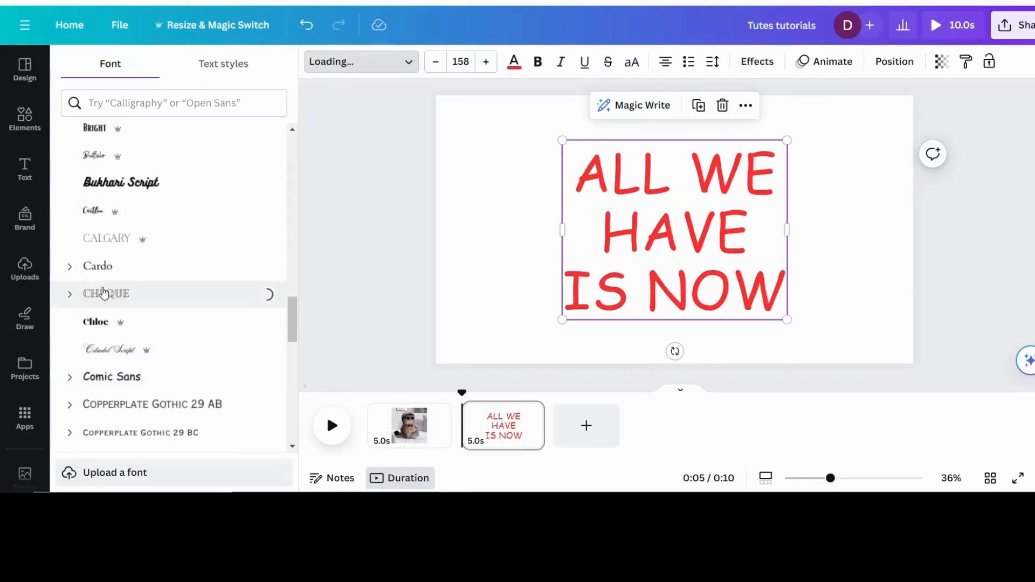
pyautogui.scroll(-7, 141, 302)
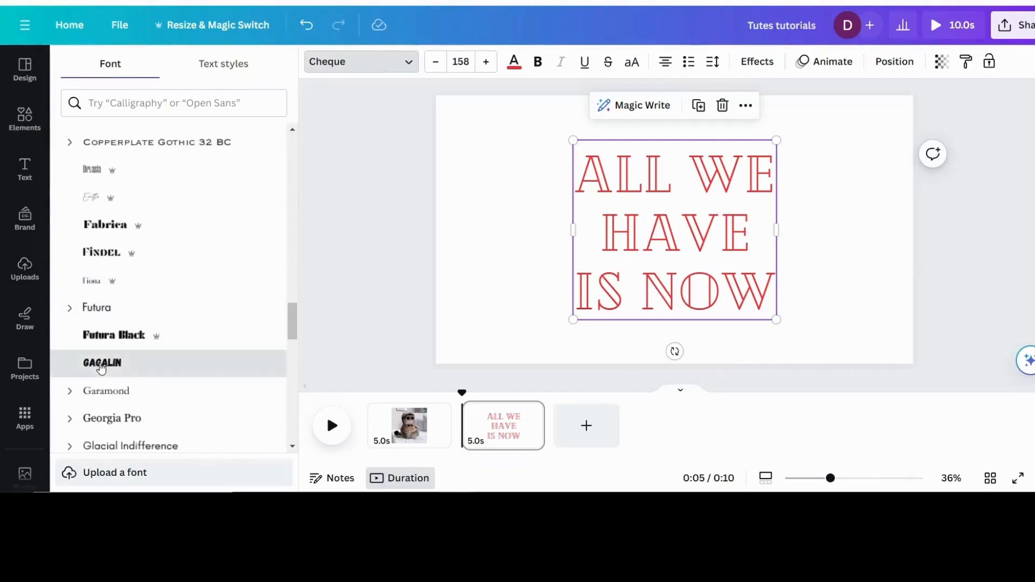
pyautogui.click(102, 365)
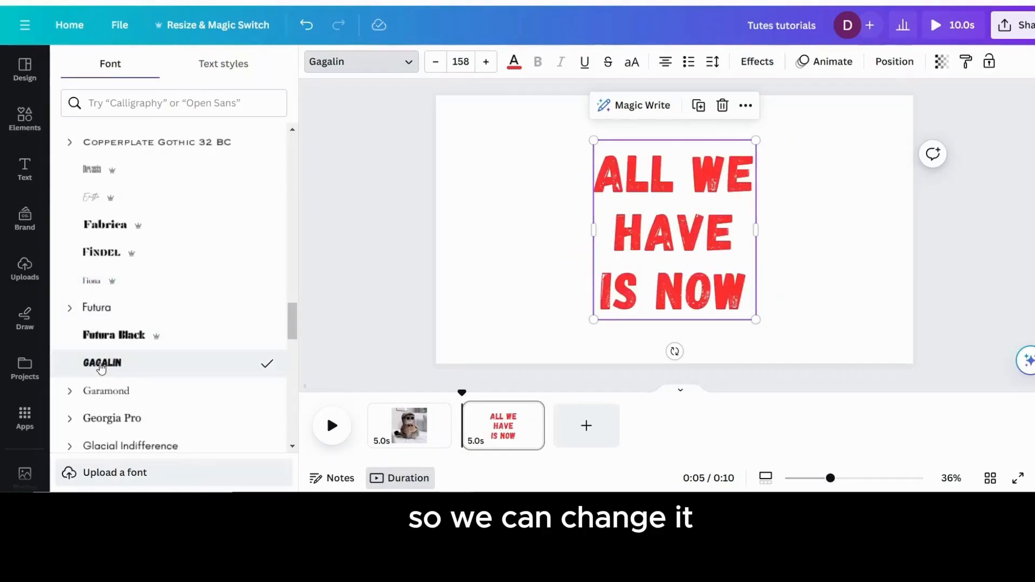